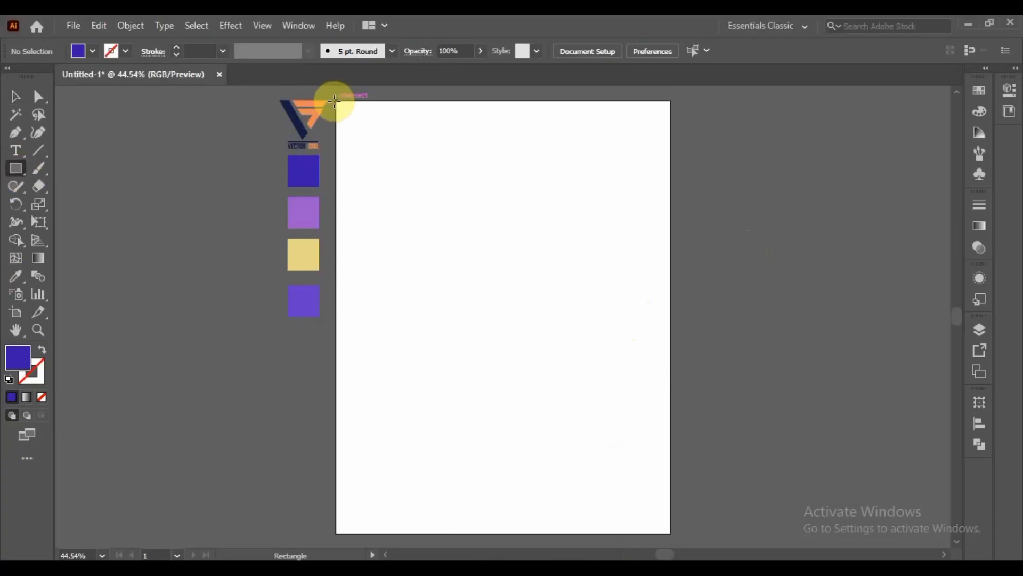
Draw a rectangle spanning the full artboard as the blue background and select it.
left_click_drag(335, 101, 671, 535)
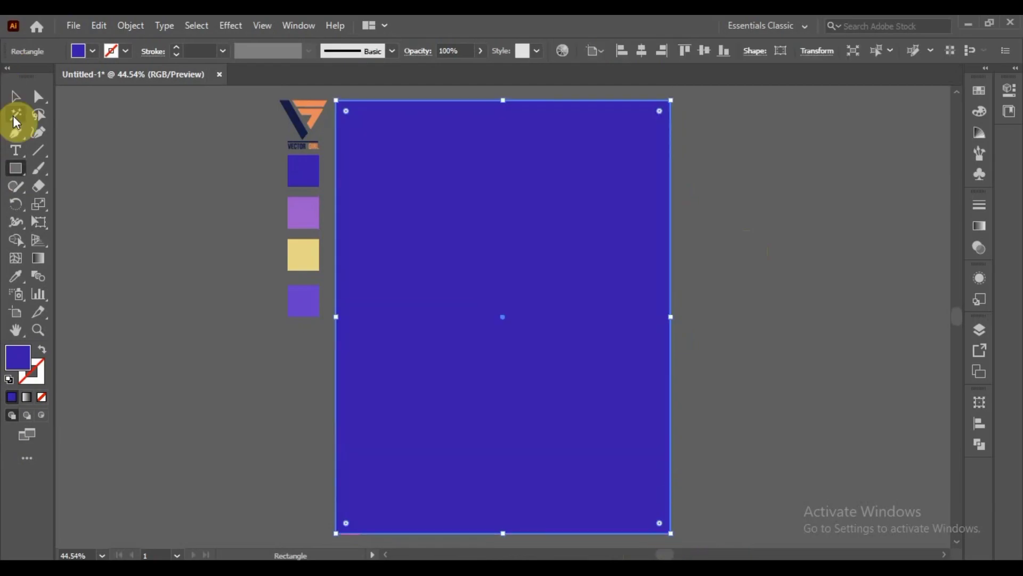
left_click(15, 96)
left_click(409, 223)
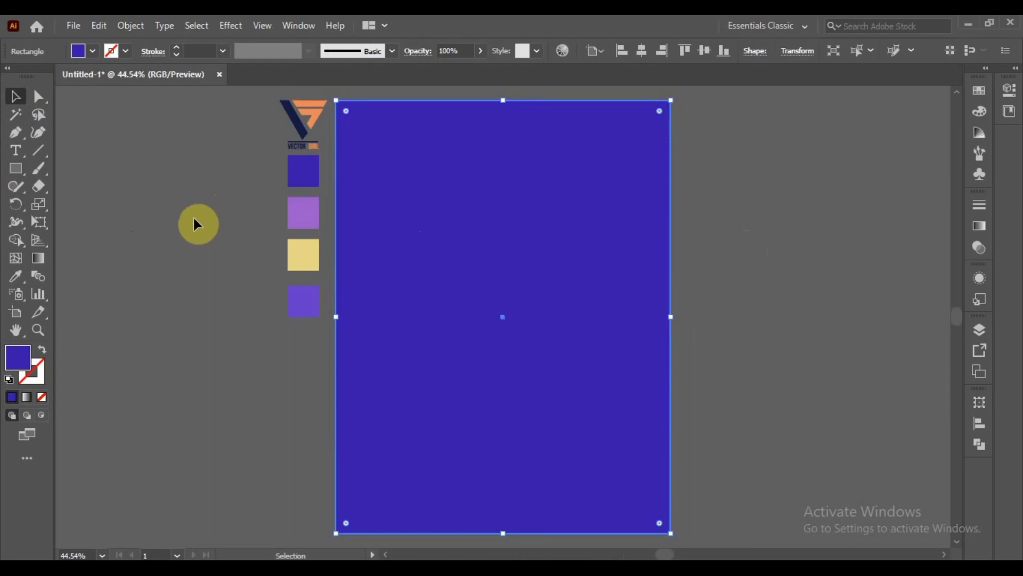
Give the background a gradient fill with an added 50% stop and a blue left stop.
left_click(987, 234)
left_click(883, 317)
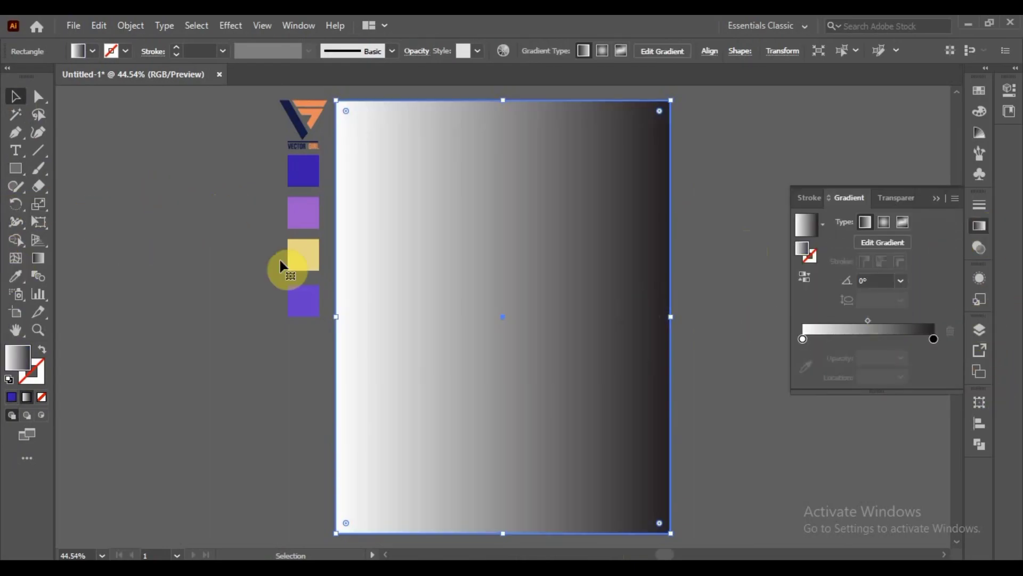
left_click(865, 339)
left_click(901, 377)
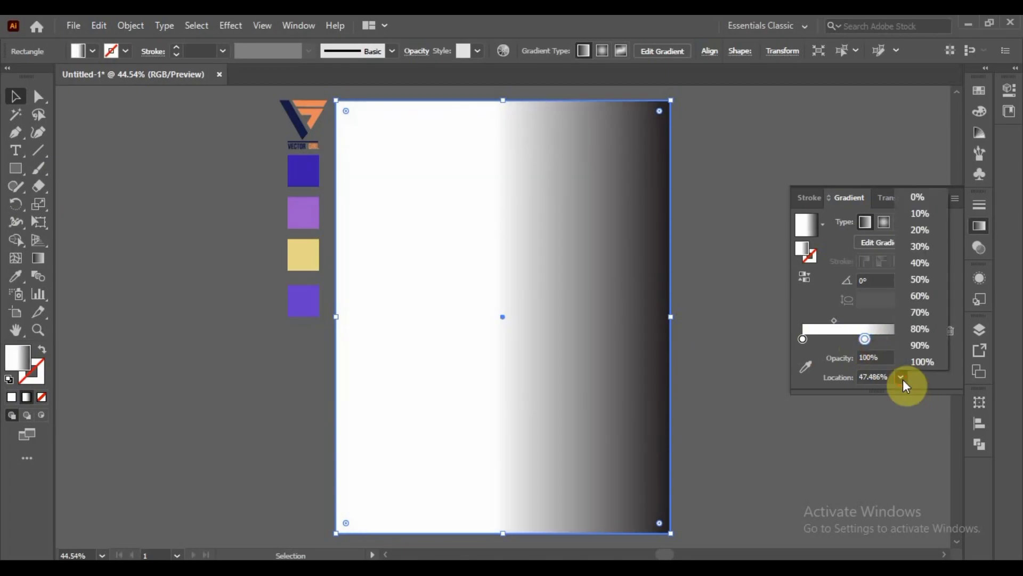
left_click(914, 285)
left_click(803, 339)
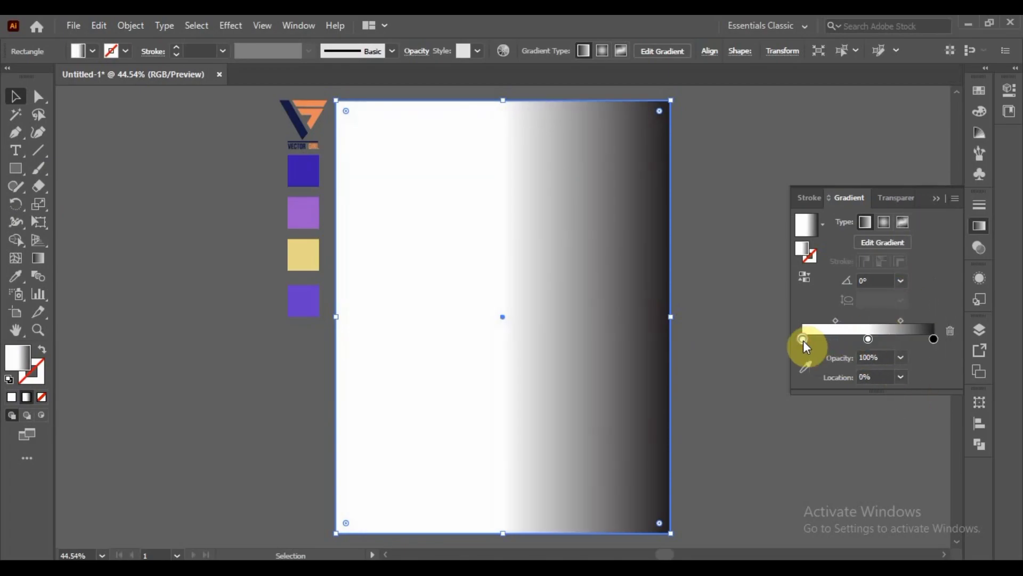
left_click(807, 373)
left_click(308, 172)
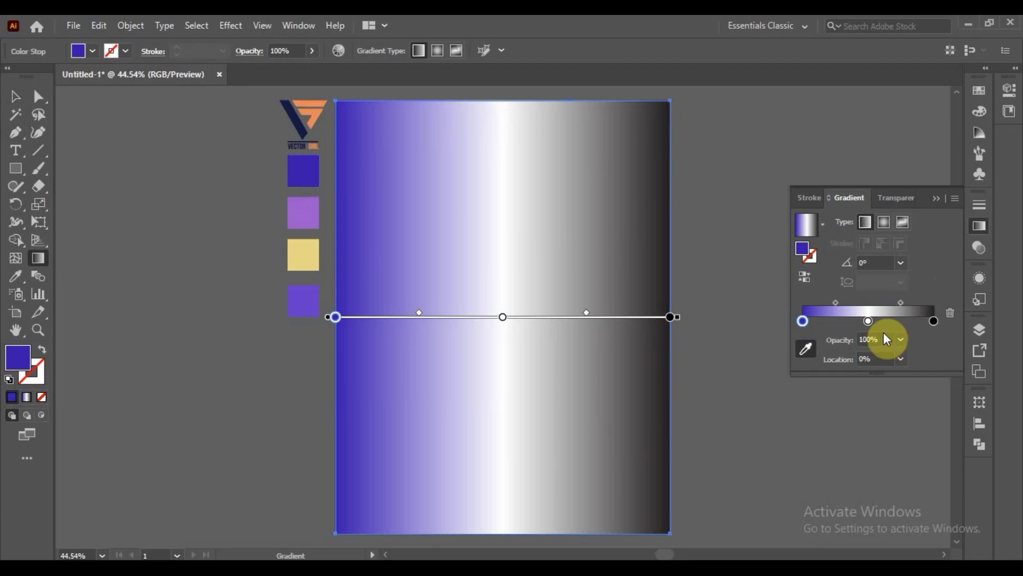
Color the middle gradient stop light purple and the right stop yellow.
left_click(868, 321)
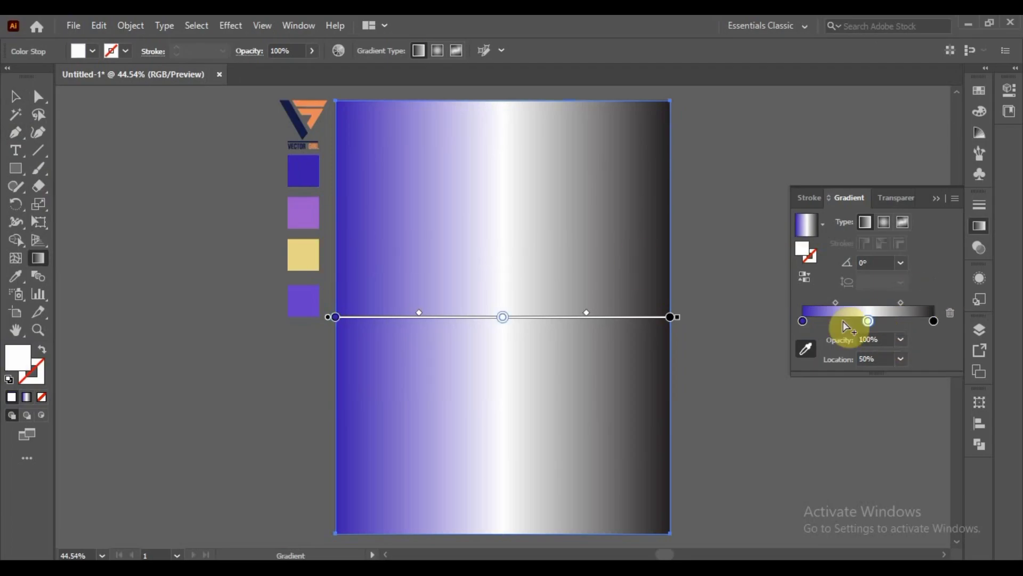
left_click(312, 212)
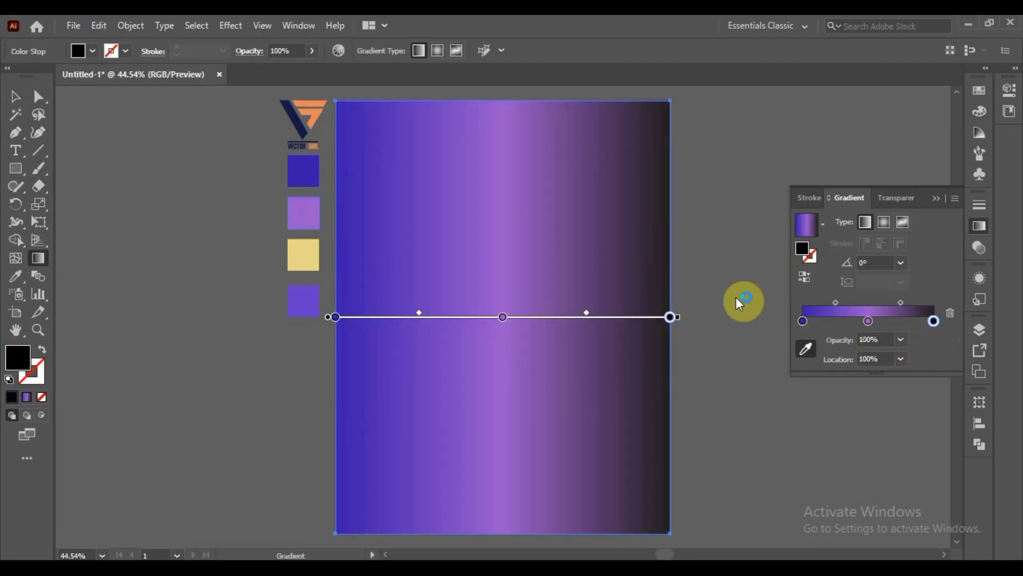
left_click(304, 246)
left_click(15, 96)
left_click(148, 205)
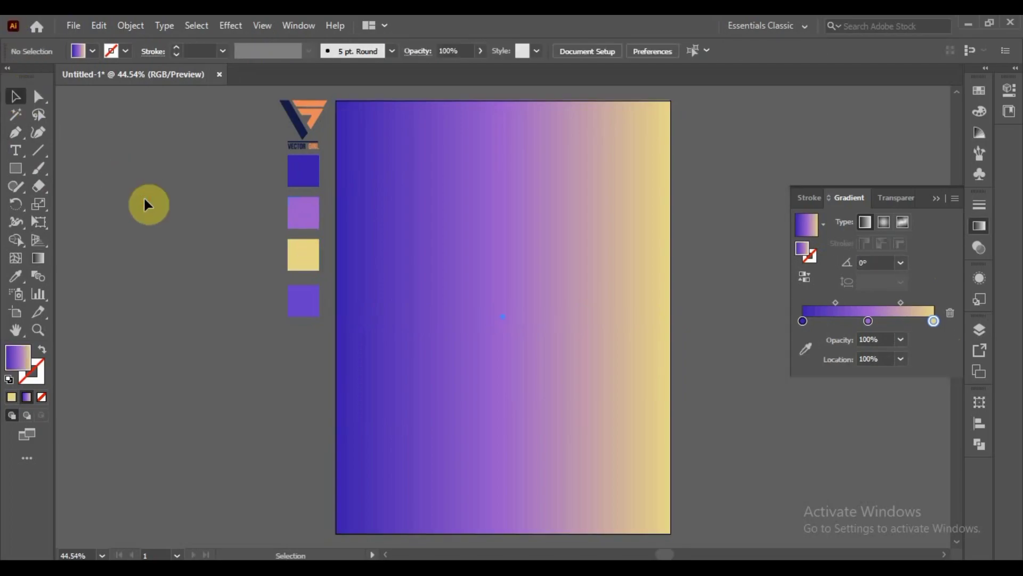
left_click(799, 226)
left_click(937, 202)
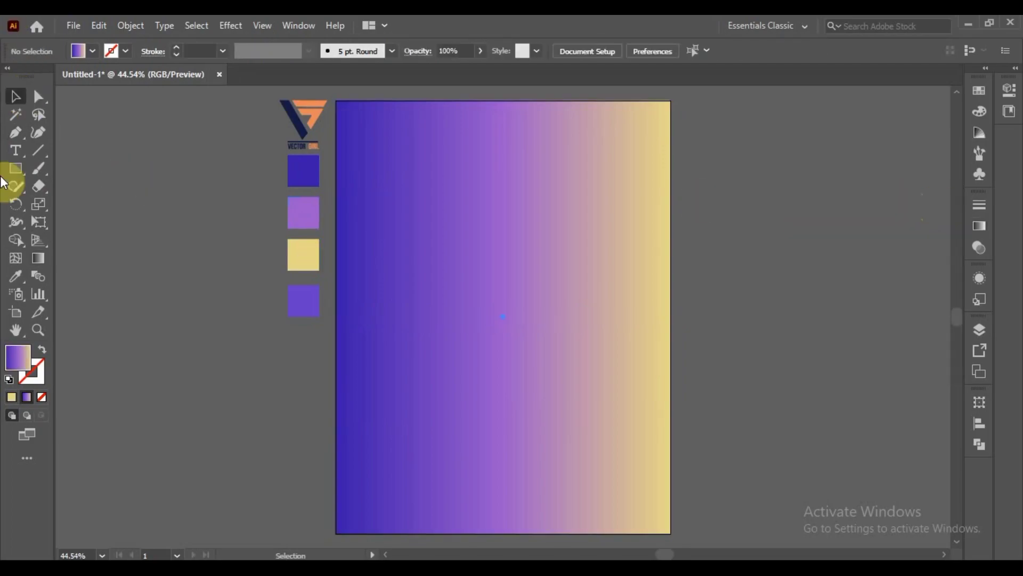
Drag the gradient vertically so it runs from blue at top to yellow at bottom.
left_click(36, 255)
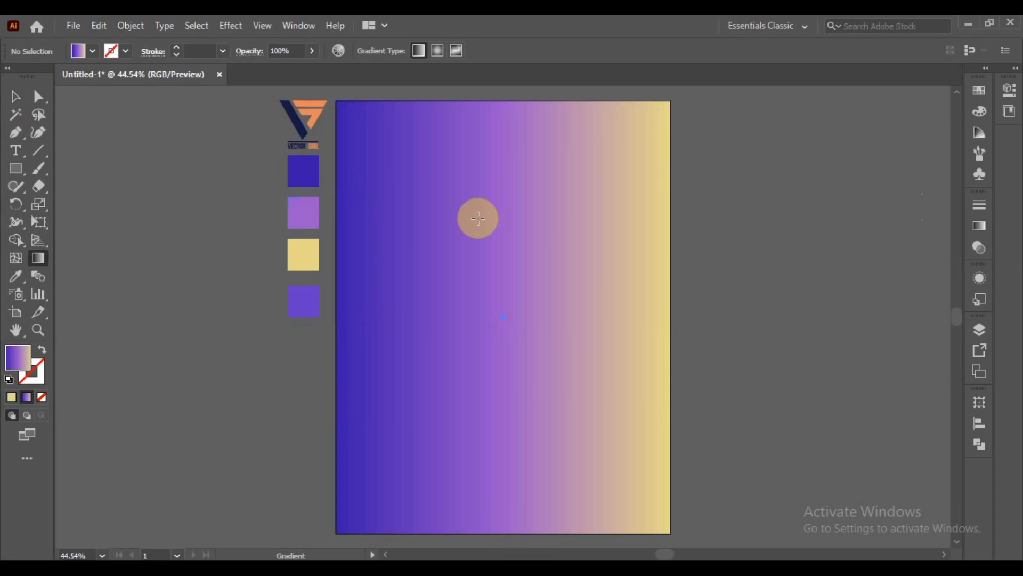
left_click_drag(494, 100, 503, 427)
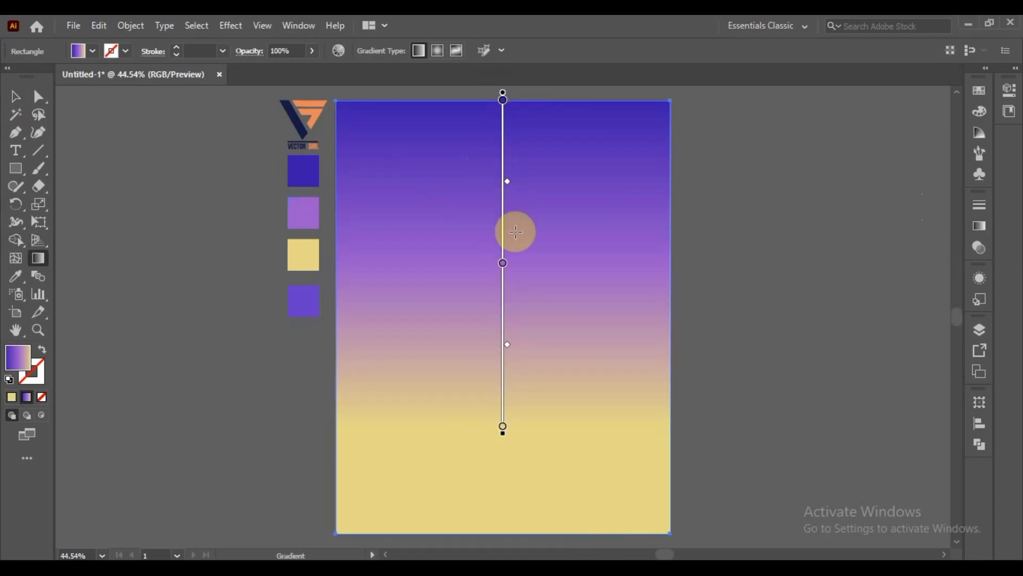
key("ctrl+minus")
key("ctrl+shift+a")
left_click(16, 168)
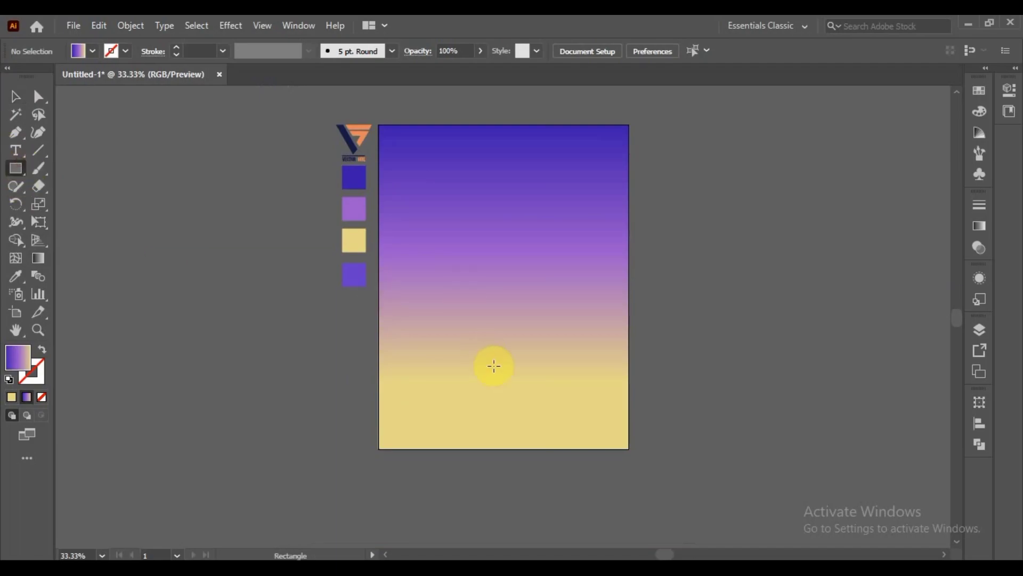
Draw a rectangle over the poster's lower third and fill it with solid purple.
left_click_drag(379, 312, 632, 448)
key("v")
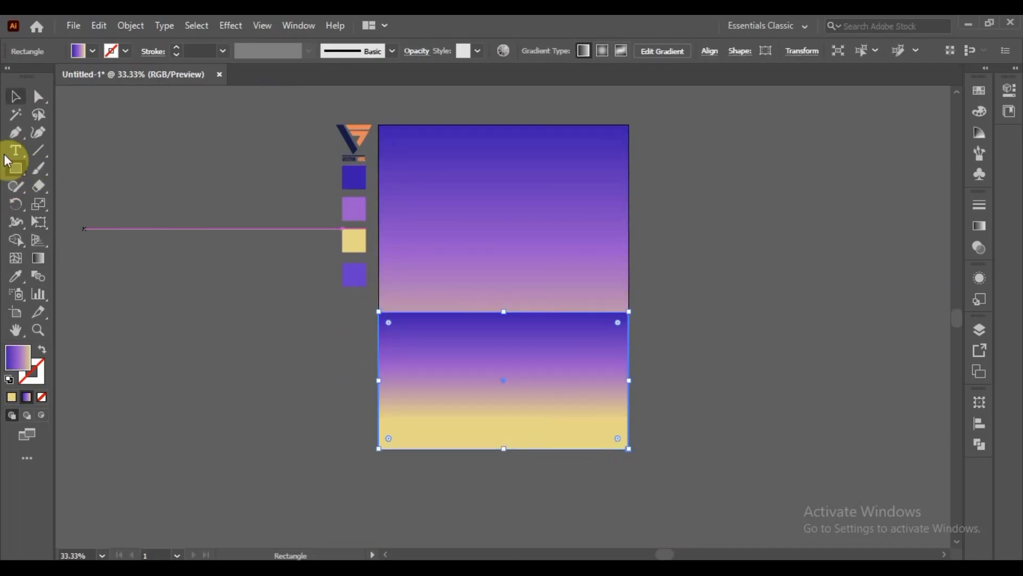
left_click(354, 209)
left_click(15, 103)
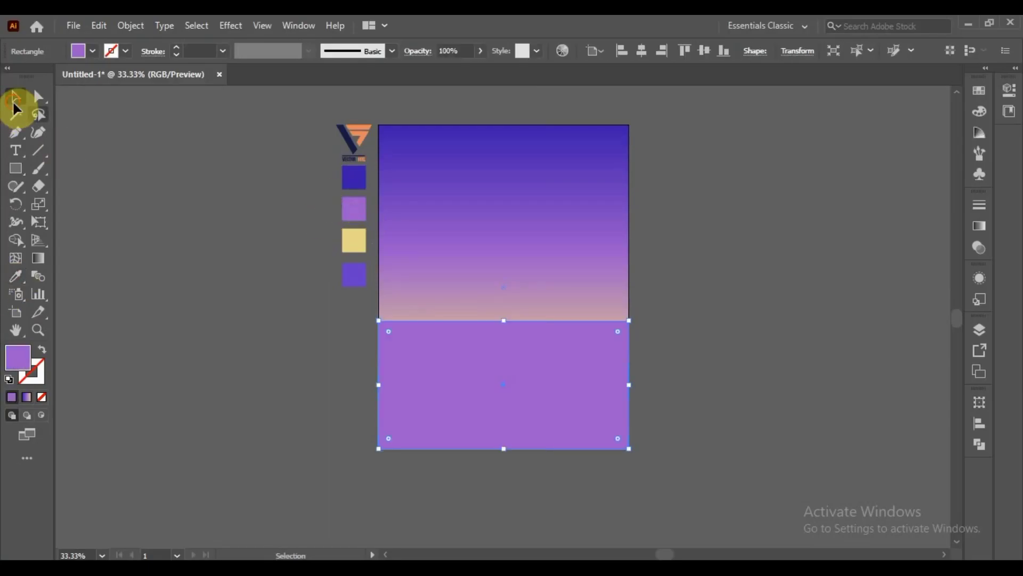
Apply a two-stop linear gradient with the yellow stop removed and a light purple left stop.
left_click(981, 226)
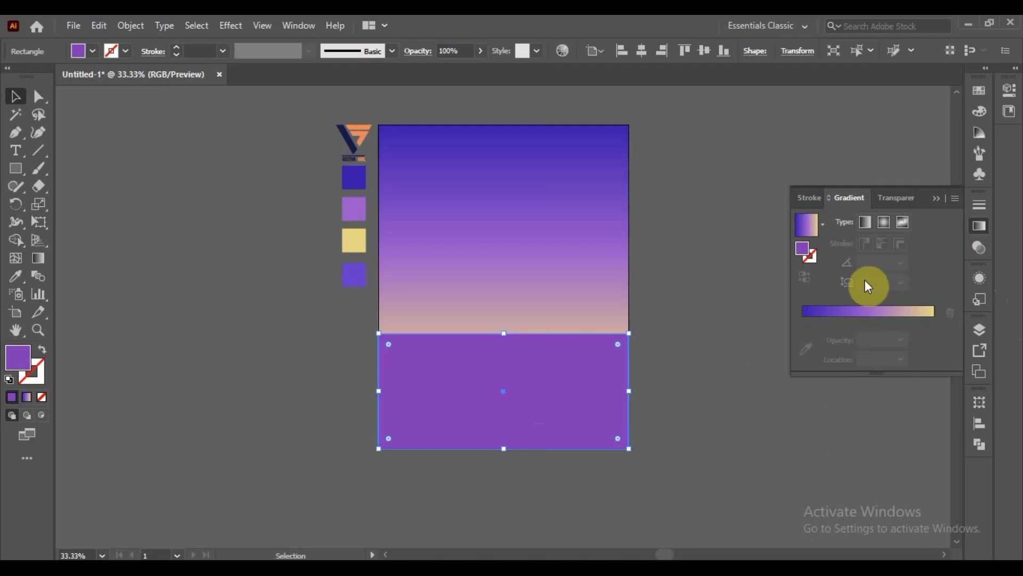
left_click(865, 222)
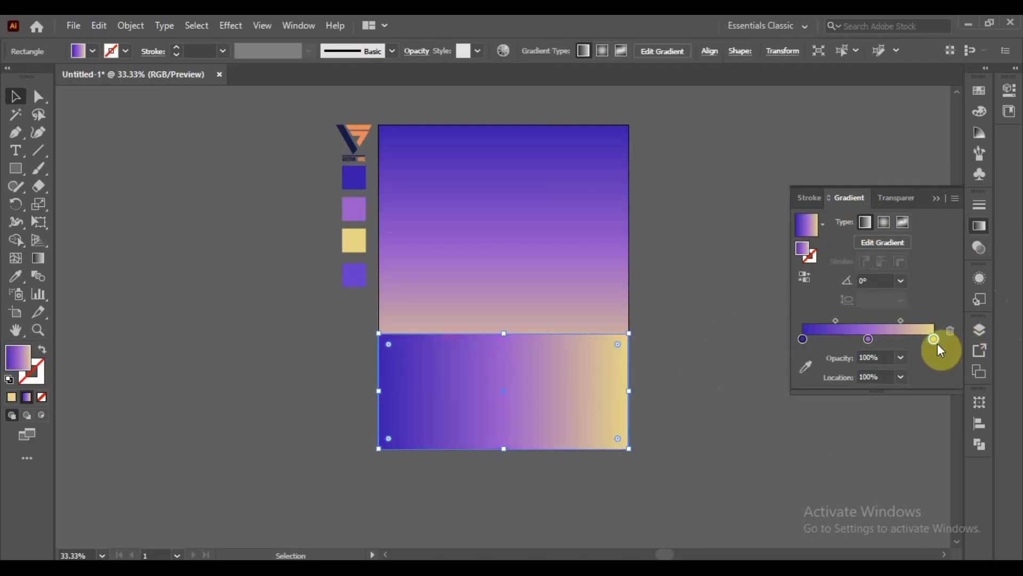
left_click_drag(933, 340, 936, 374)
left_click_drag(864, 338, 934, 339)
left_click(804, 340)
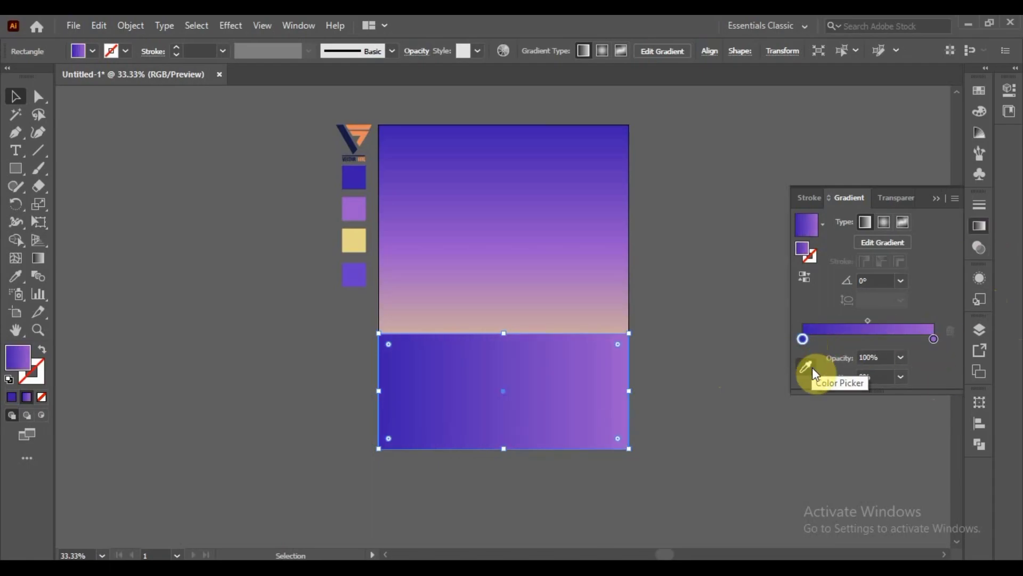
left_click(811, 366)
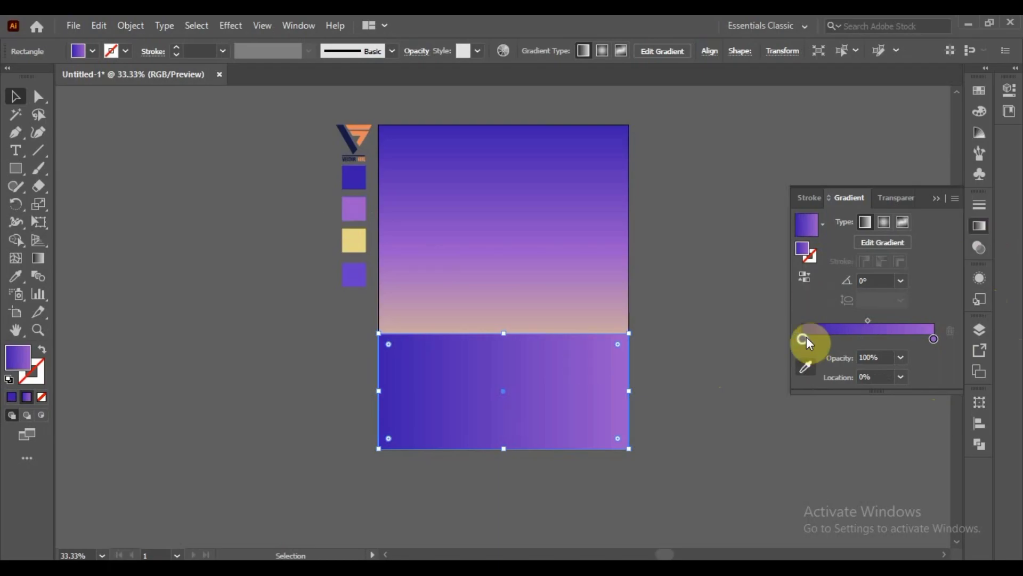
left_click(356, 207)
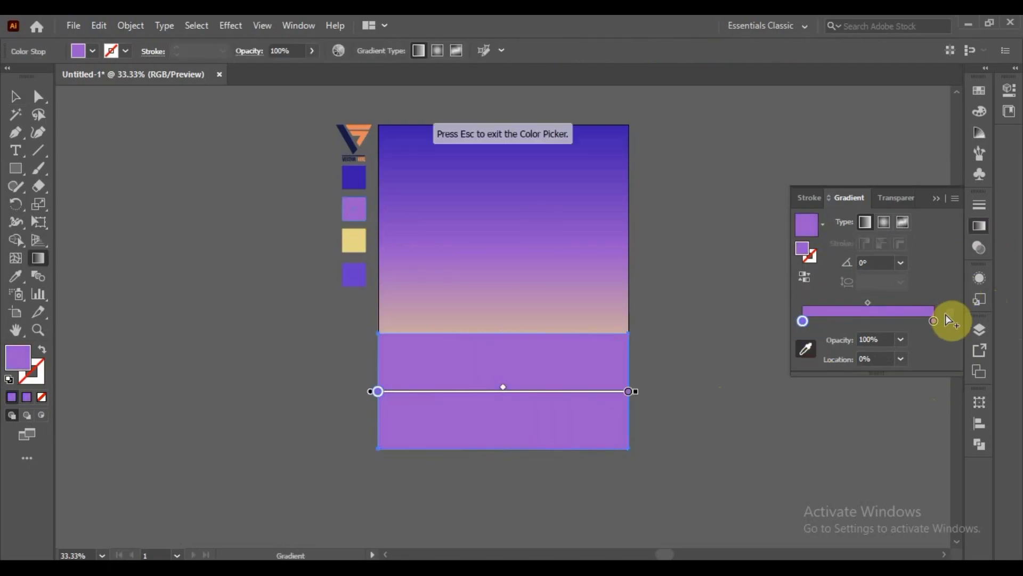
Saturate the right stop's purple and run the gradient vertically top to bottom.
left_click(934, 321)
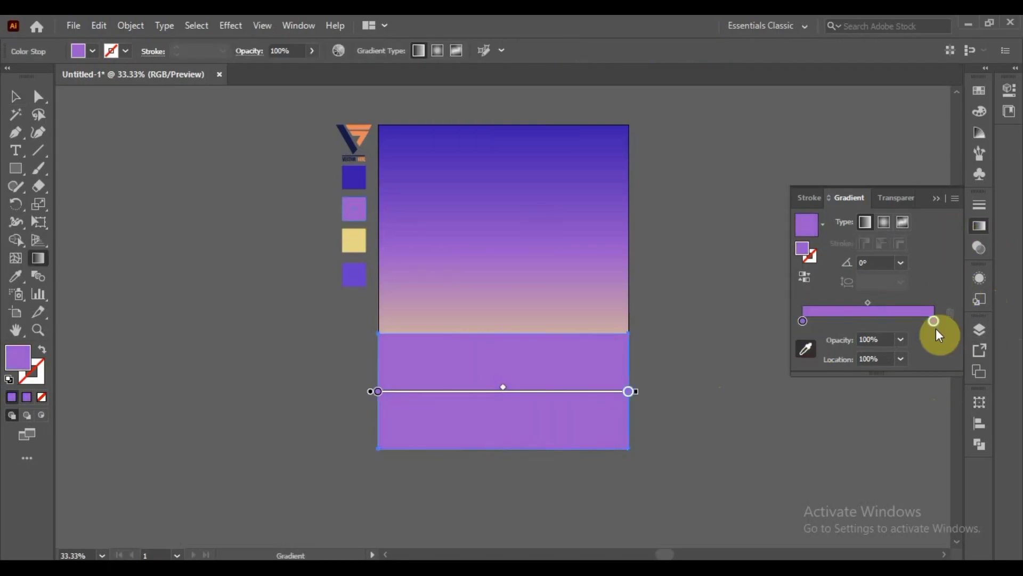
double_click(933, 321)
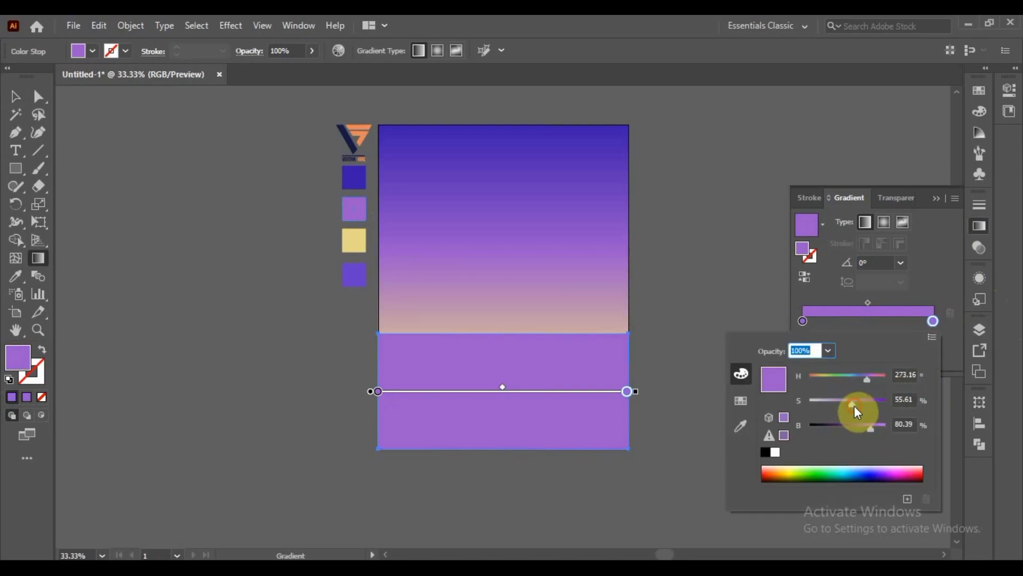
left_click_drag(847, 403, 878, 405)
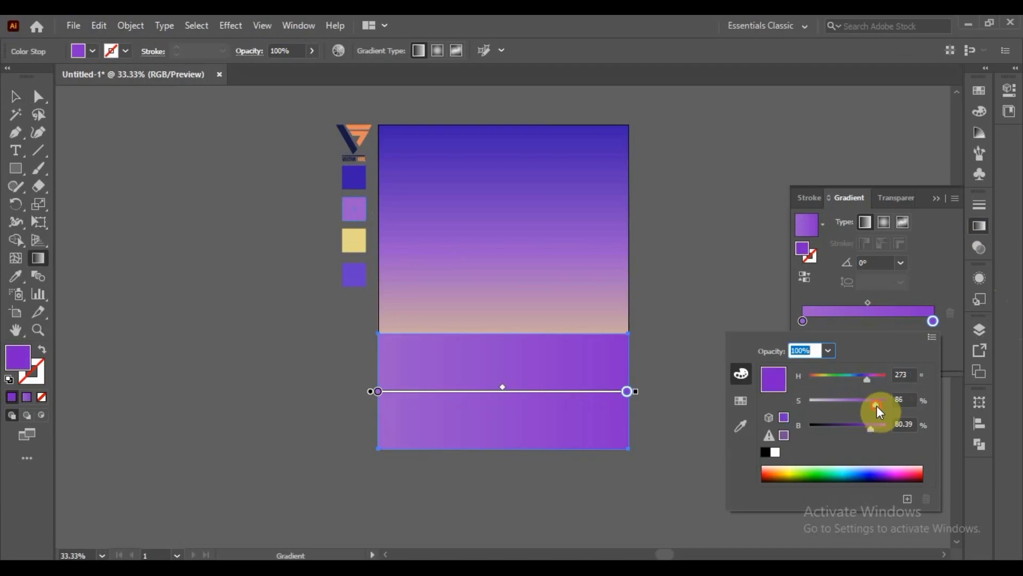
left_click(713, 293)
left_click_drag(520, 334, 521, 450)
left_click(16, 101)
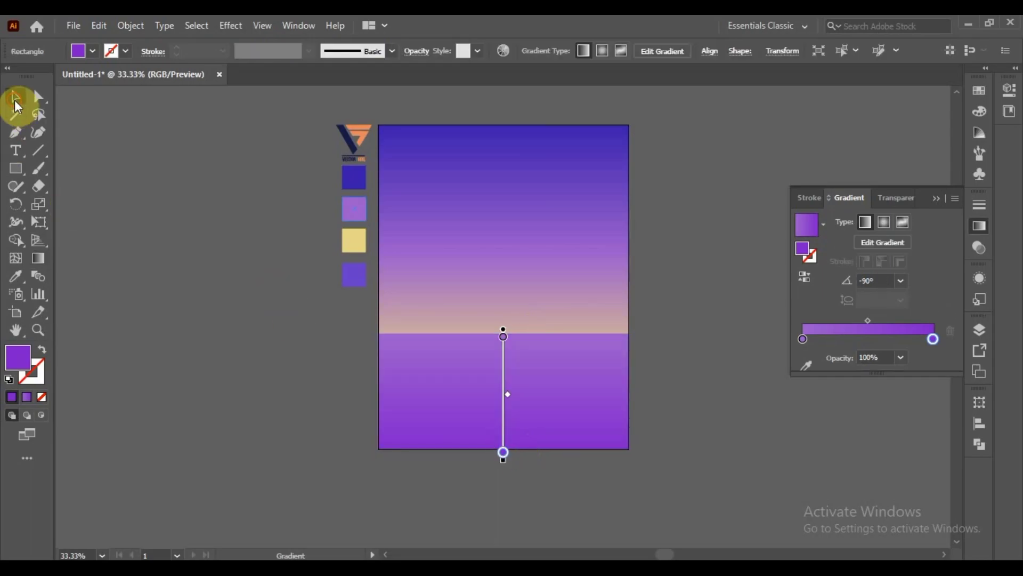
left_click(221, 341)
Create a 3-sided polygon triangle on empty canvas beside the poster.
key("ctrl+plus")
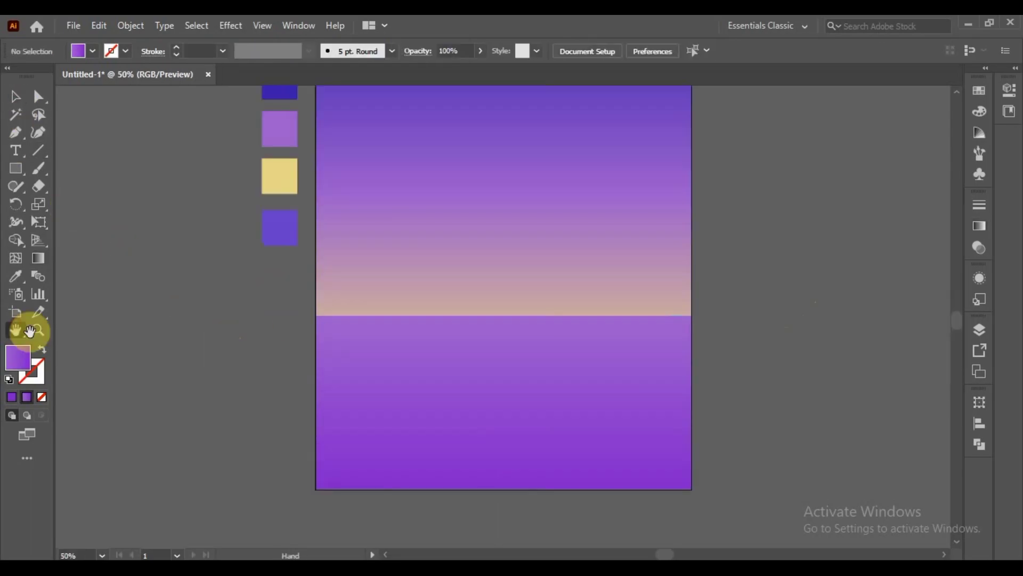
left_click(16, 330)
left_click_drag(607, 302, 168, 252)
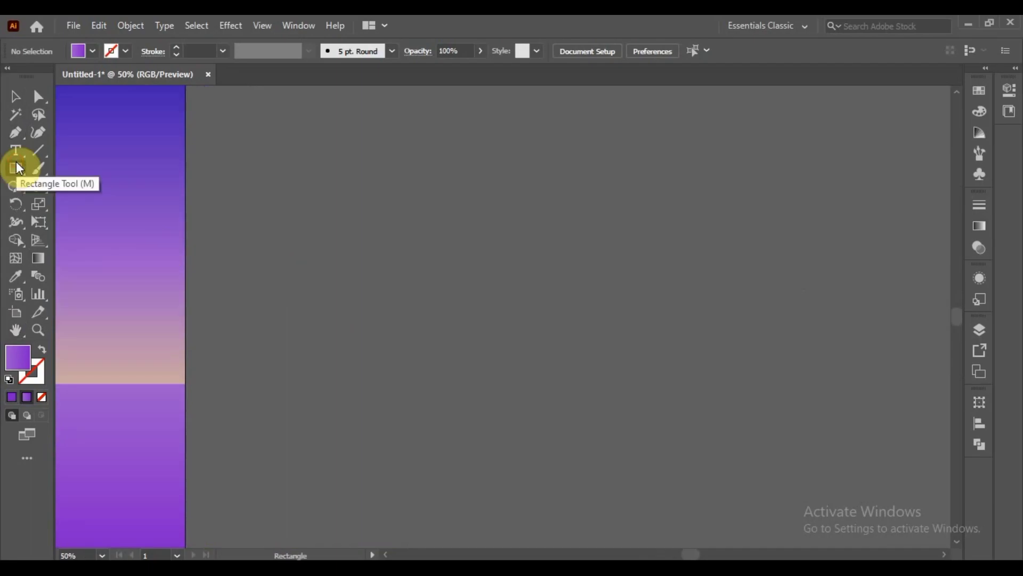
left_click_drag(15, 169, 75, 206)
left_click(580, 256)
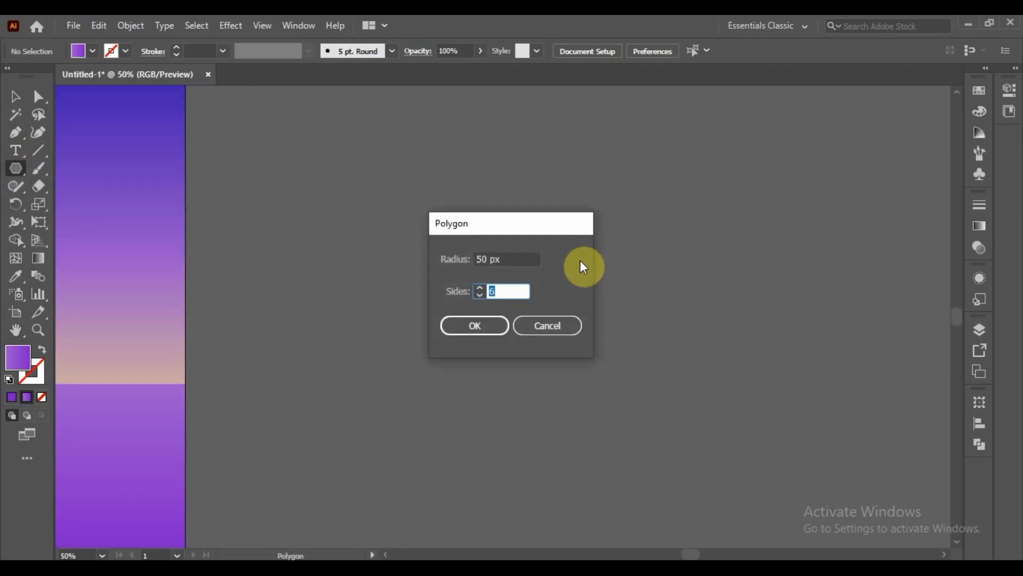
type("3")
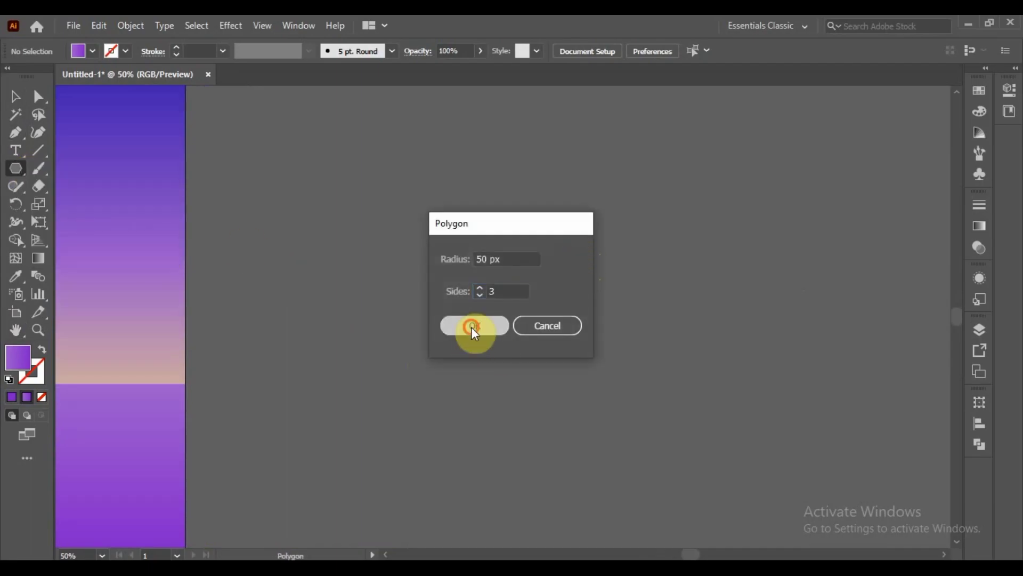
left_click(473, 326)
Stretch the triangle wider and taller via its bounding-box handles and move it down-left.
left_click(15, 97)
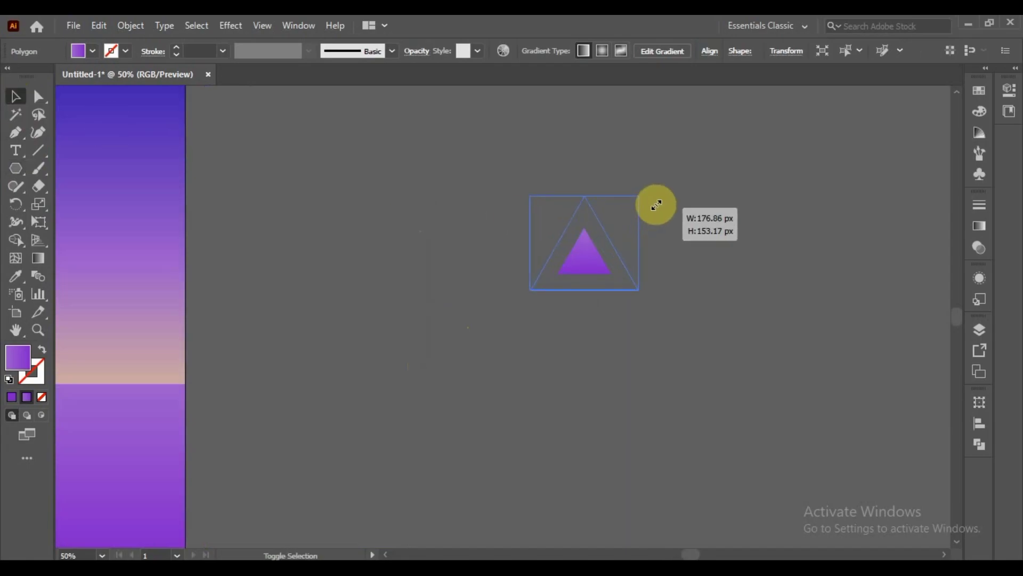
left_click_drag(612, 228, 668, 200)
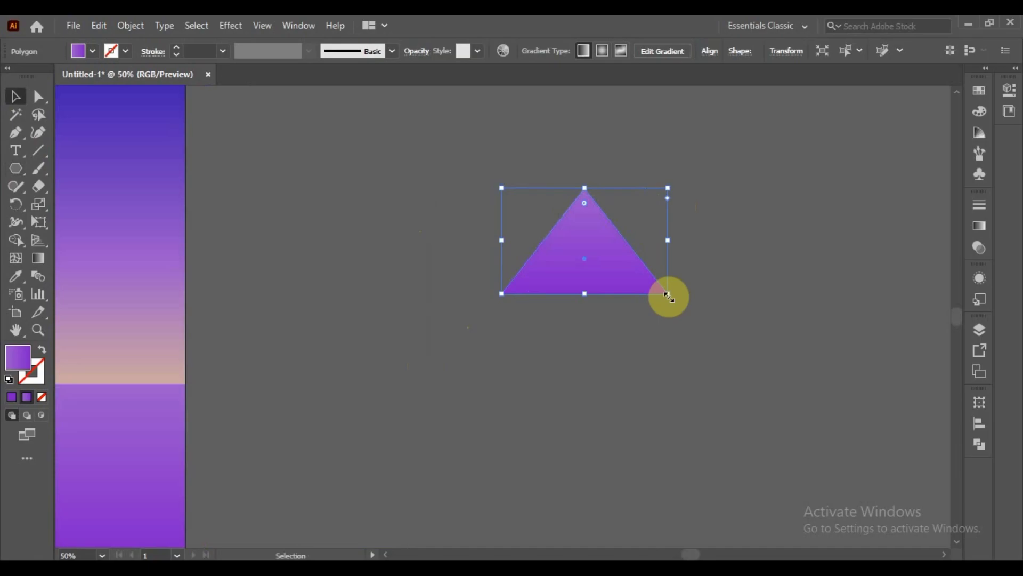
left_click_drag(668, 240, 724, 240)
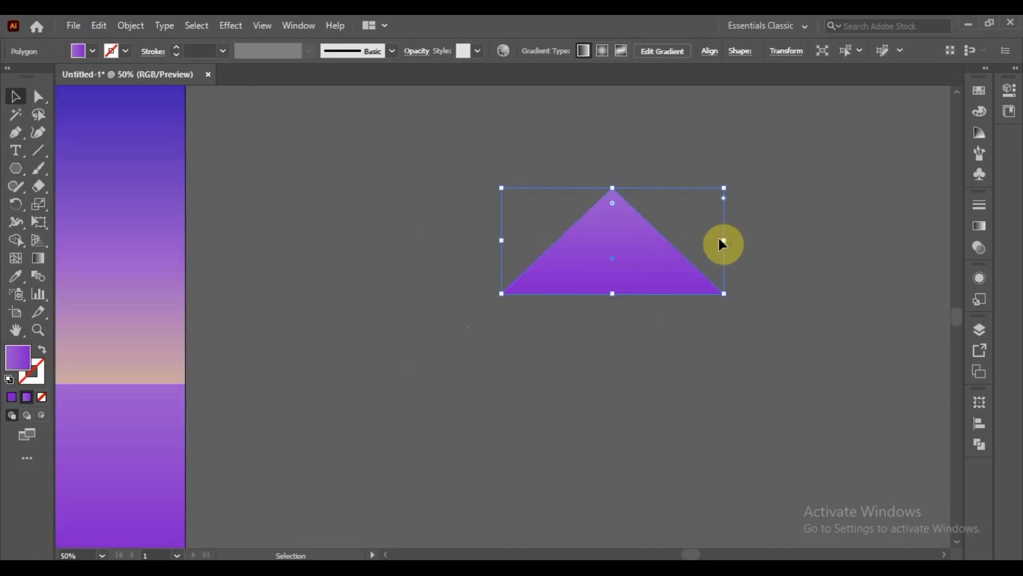
left_click_drag(612, 296, 612, 319)
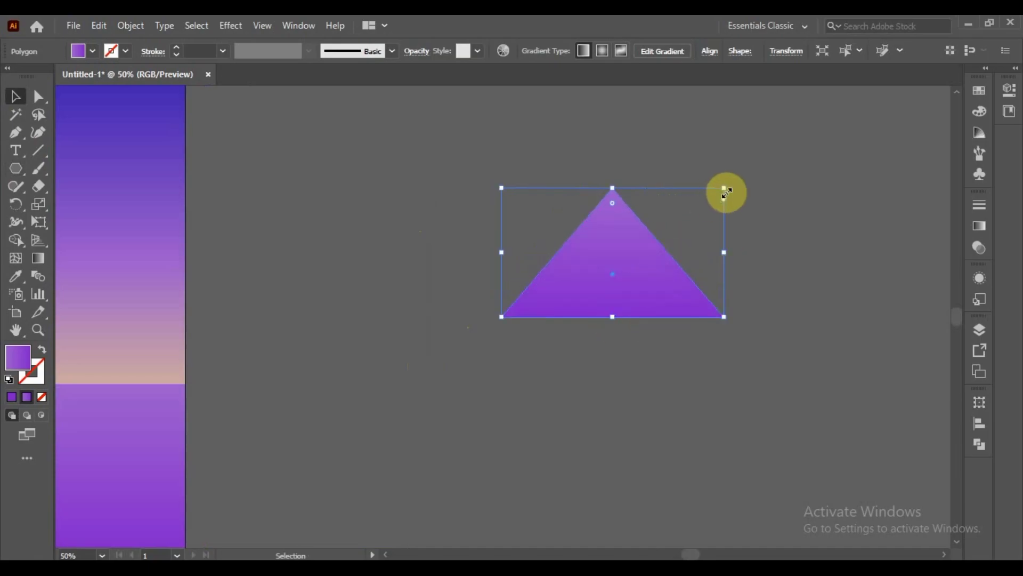
left_click_drag(724, 191, 760, 160)
Enlarge the original triangle and place a scaled-down copy beside it.
mouse_move(665, 256)
left_mouse_down()
mouse_move(546, 351)
mouse_move(674, 415)
left_mouse_up()
left_click(728, 352)
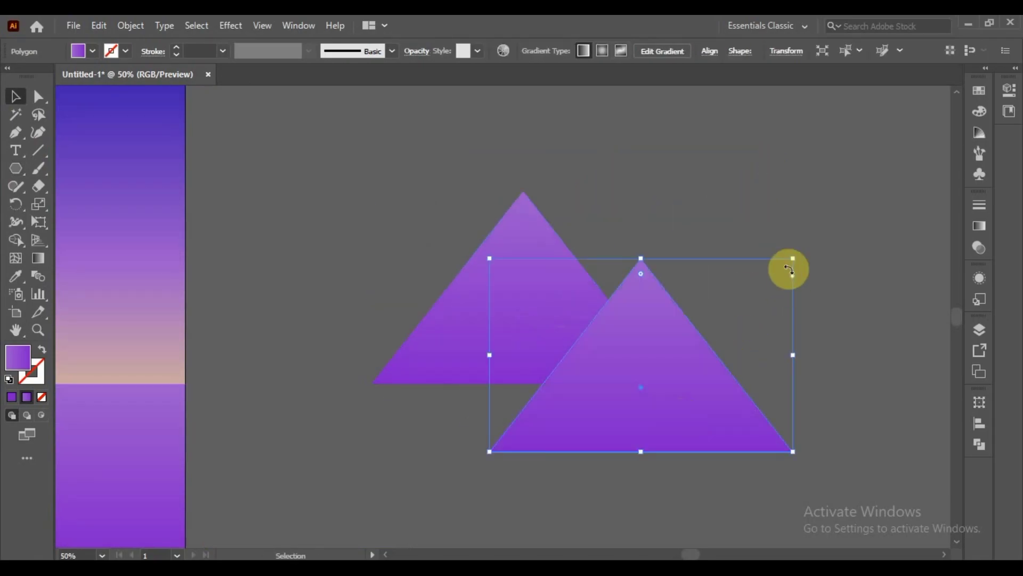
left_click_drag(793, 257, 744, 317)
mouse_move(644, 404)
left_mouse_down()
mouse_move(692, 351)
mouse_move(719, 373)
left_mouse_up()
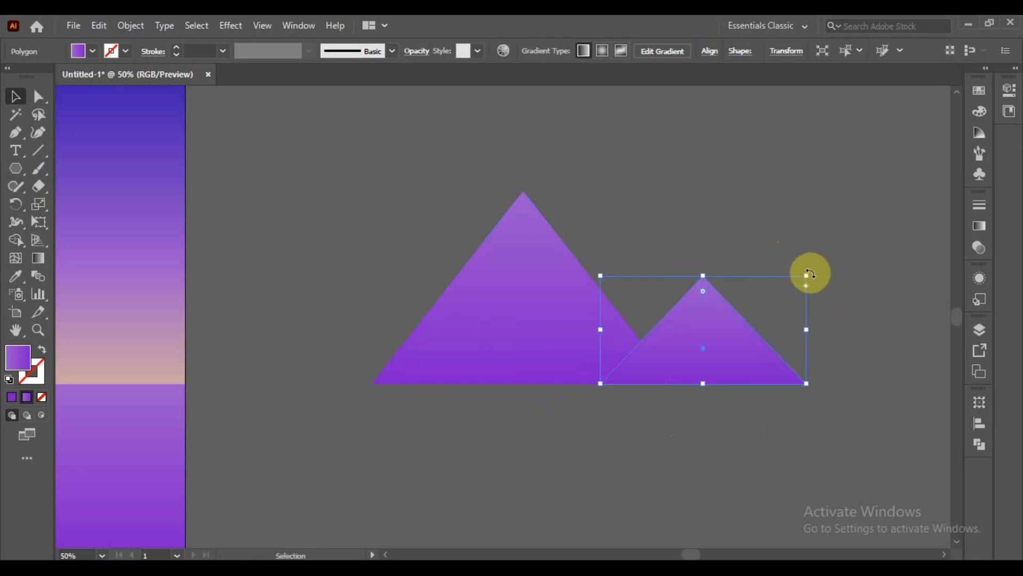
left_click_drag(807, 275, 838, 235)
mouse_move(743, 351)
left_mouse_down()
mouse_move(747, 344)
mouse_move(709, 345)
mouse_move(621, 395)
left_mouse_up()
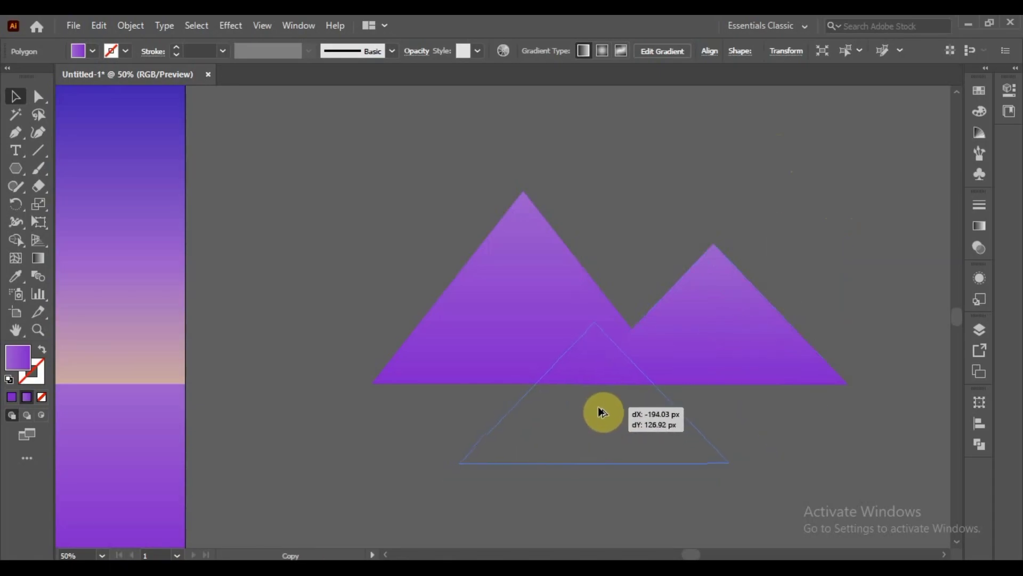
Add a smaller third triangle below, move the second to the upper right.
left_click_drag(621, 395, 603, 422)
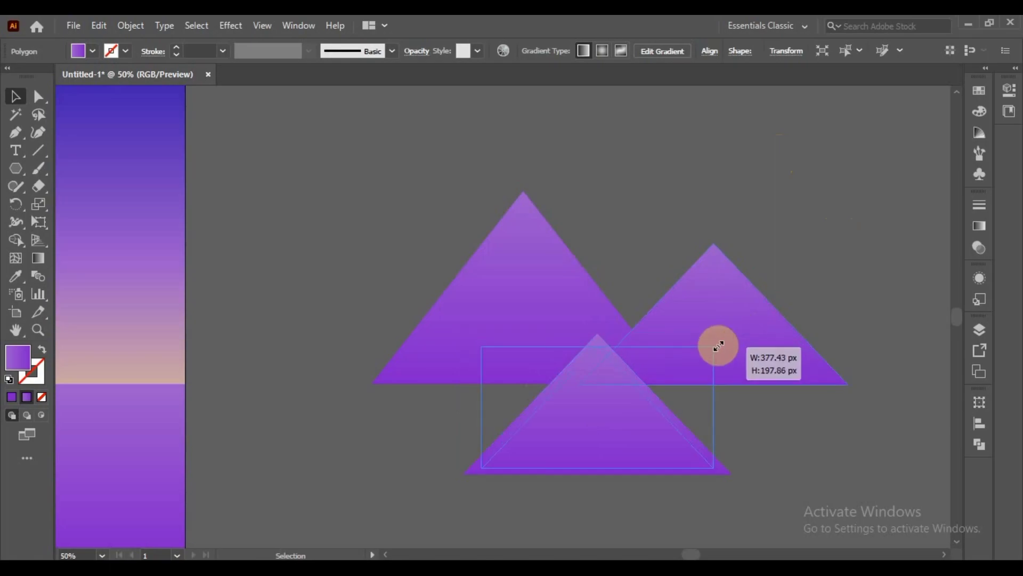
left_click_drag(735, 333, 685, 368)
mouse_move(618, 401)
left_mouse_down()
mouse_move(611, 362)
mouse_move(676, 411)
left_mouse_up()
left_click(701, 434)
left_click_drag(725, 339, 794, 235)
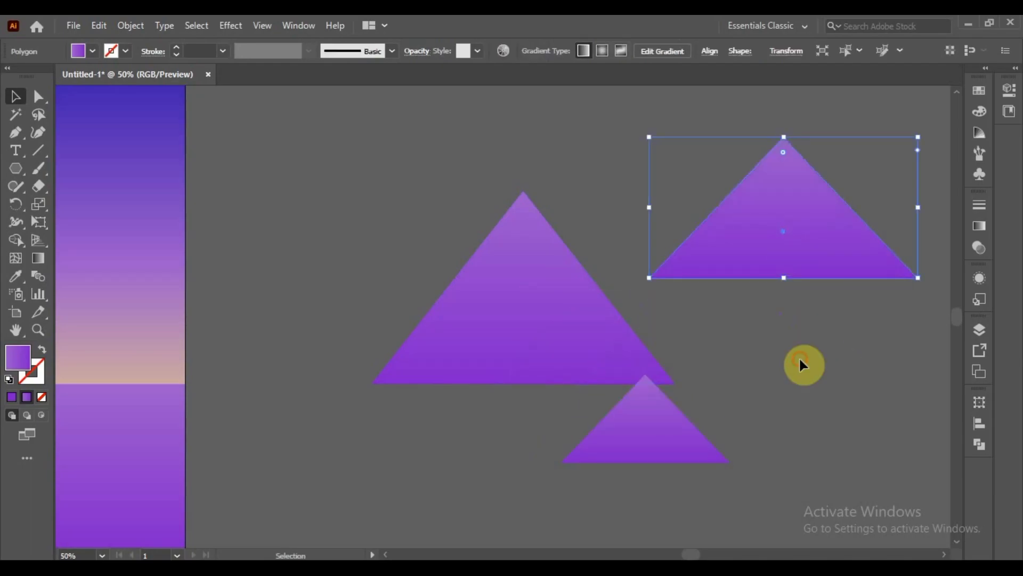
left_click(798, 357)
left_click_drag(686, 441, 733, 466)
Pen-draw a right-face facet shape on the large triangle from apex to base.
left_click(16, 132)
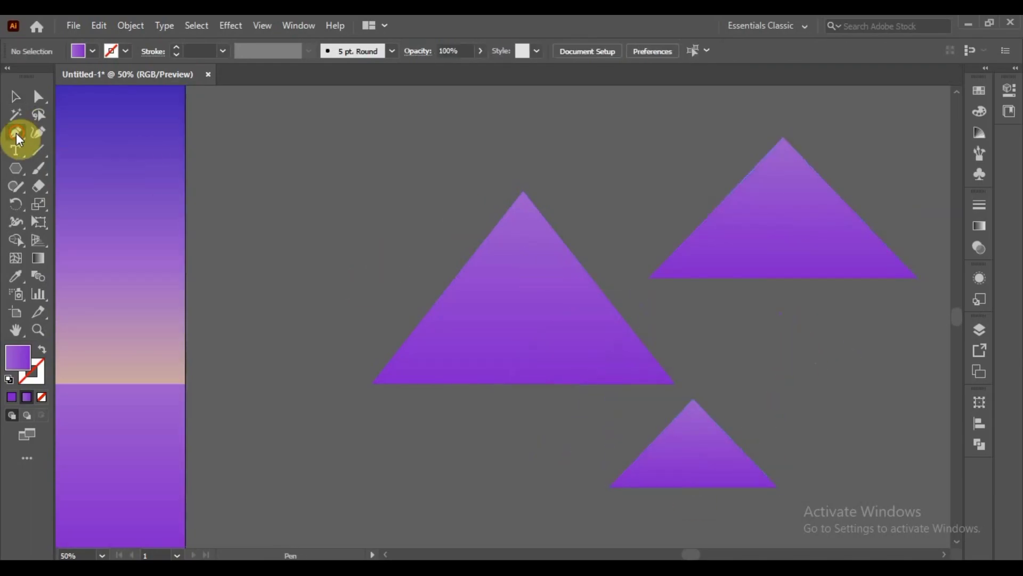
left_click(523, 192)
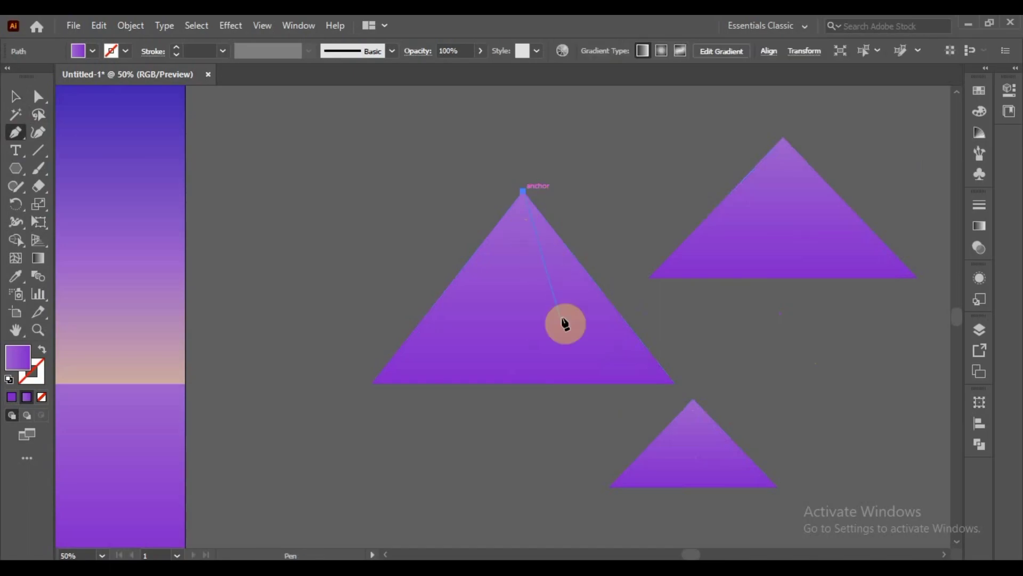
left_click(573, 384)
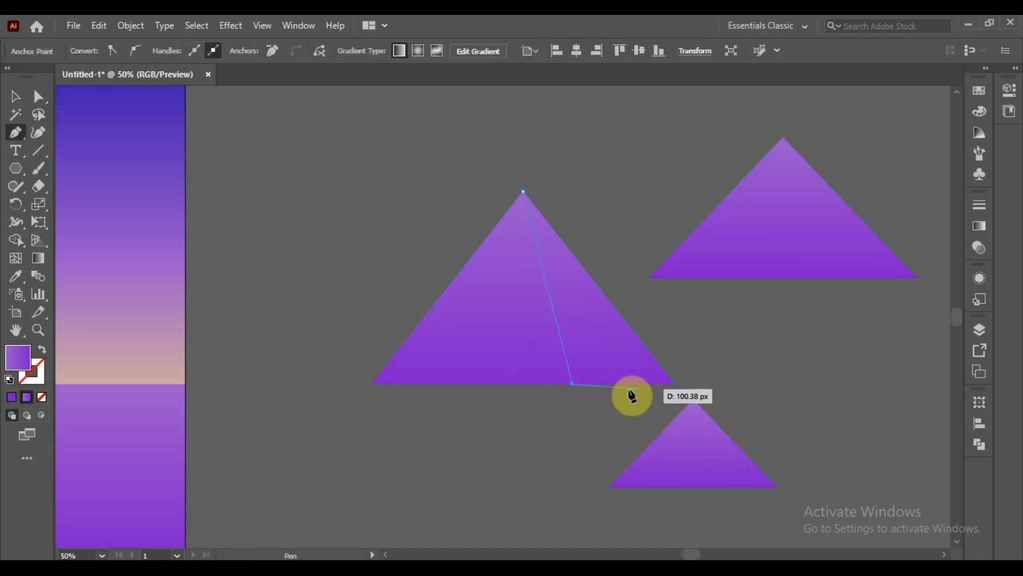
left_click(678, 384)
left_click(528, 207)
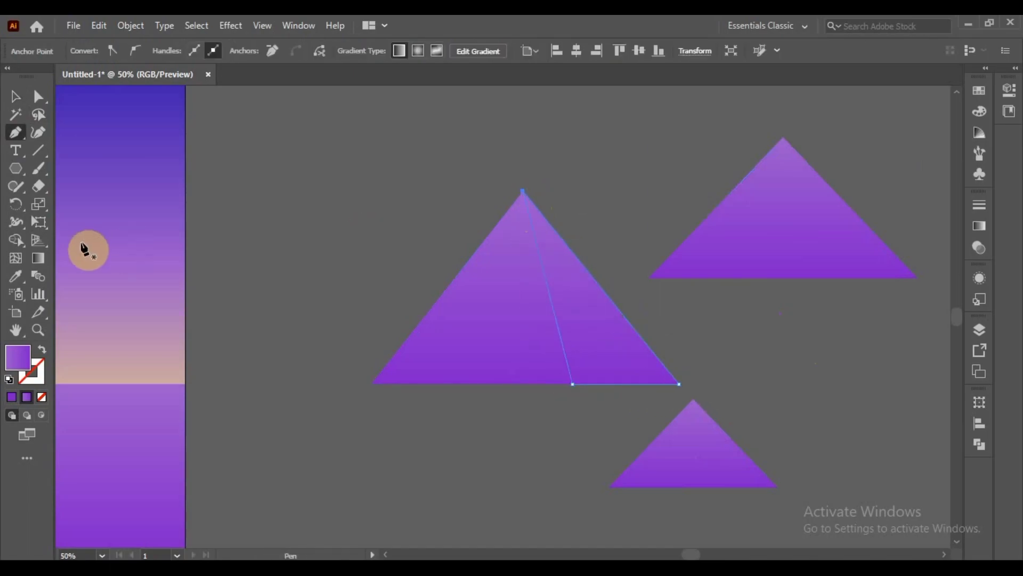
Fill the facet with the light purple swatch, then darken and saturate it.
key("ctrl+minus")
left_click(15, 276)
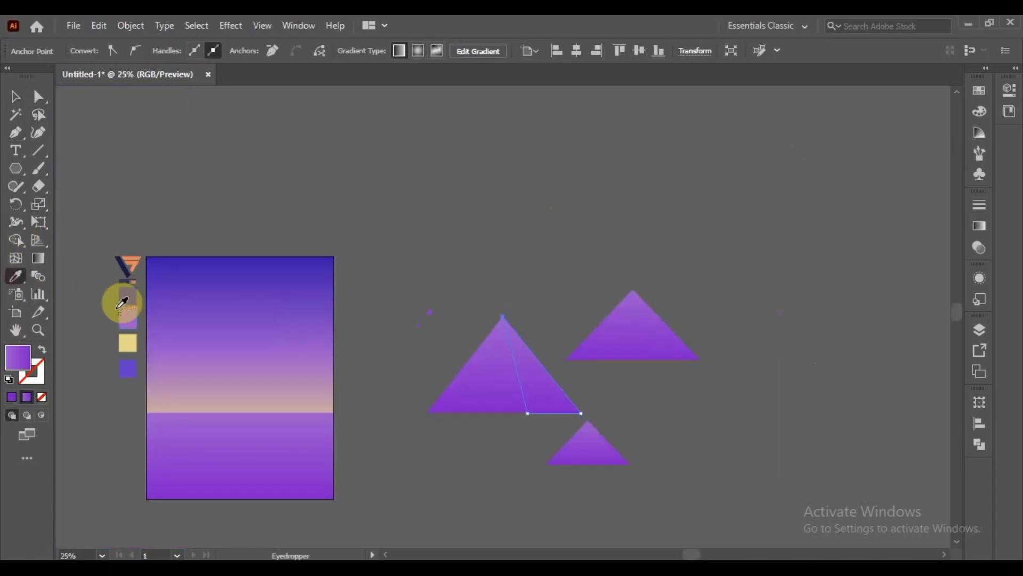
left_click(128, 331)
key("ctrl+plus")
key("ctrl+plus")
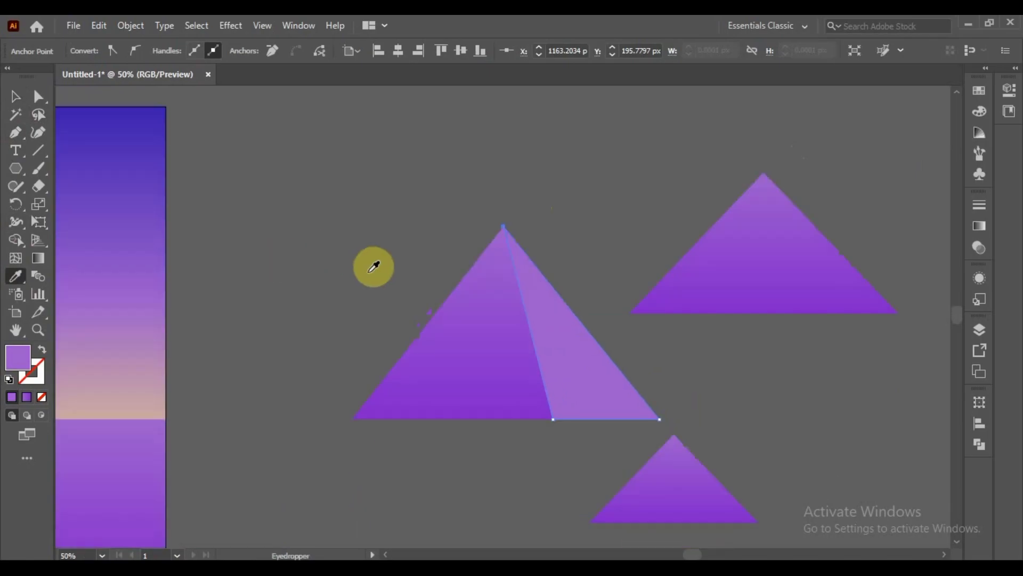
key("ctrl+plus")
scroll(366, 283, "down", 3)
left_click(980, 111)
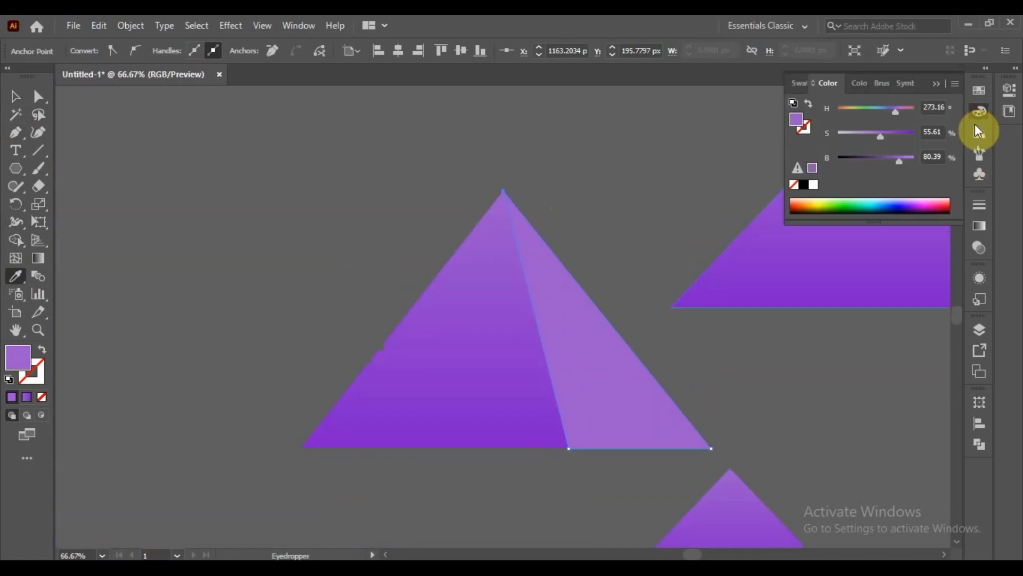
left_click_drag(891, 163, 894, 136)
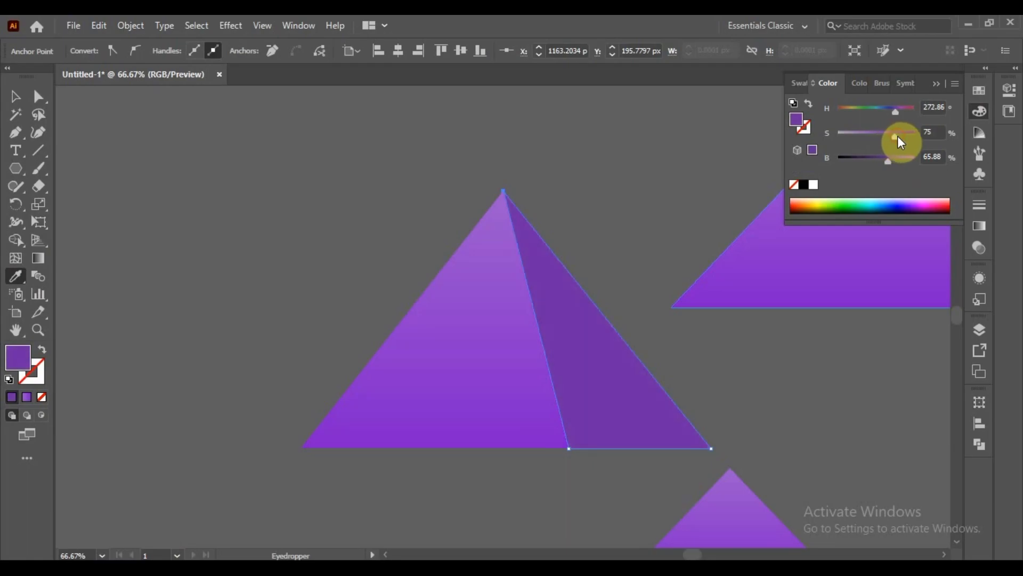
left_click_drag(893, 137, 904, 136)
key("a")
left_click(341, 405)
Run the pyramid's gradient diagonally toward the lower-left corner.
left_click(37, 258)
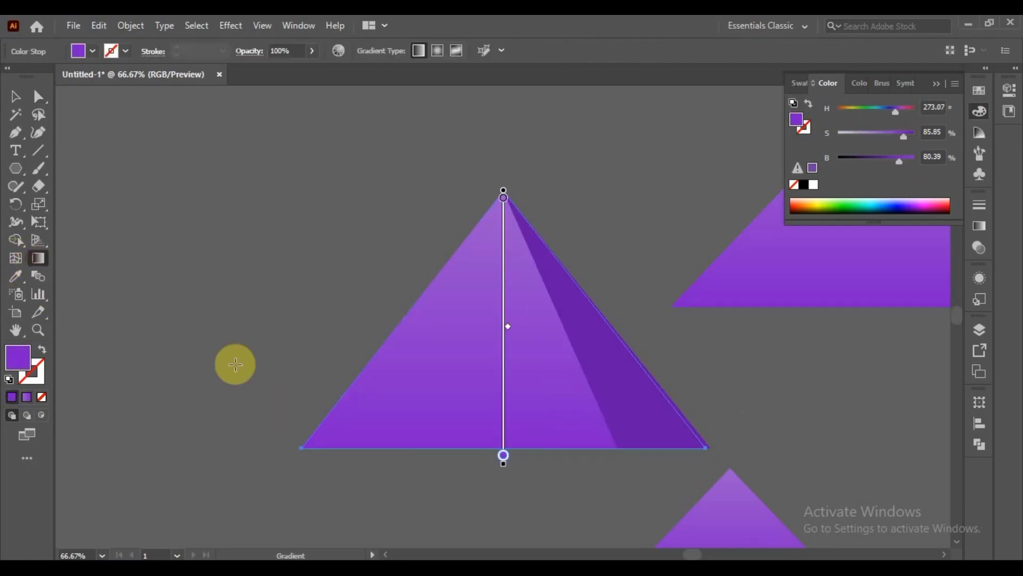
left_click_drag(312, 444, 501, 297)
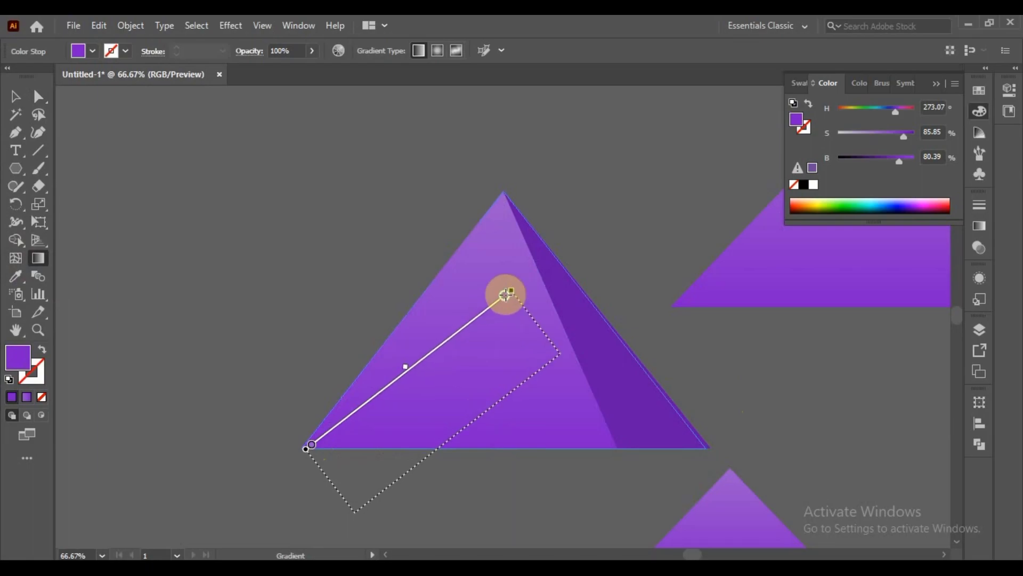
left_click_drag(403, 371, 454, 430)
left_click_drag(528, 274, 308, 443)
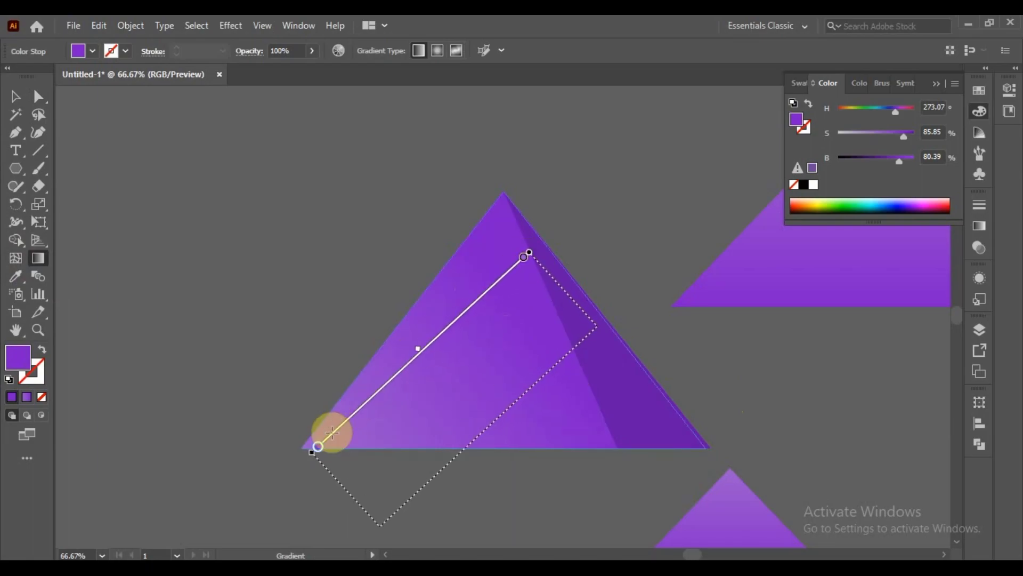
key("v")
left_click(802, 229)
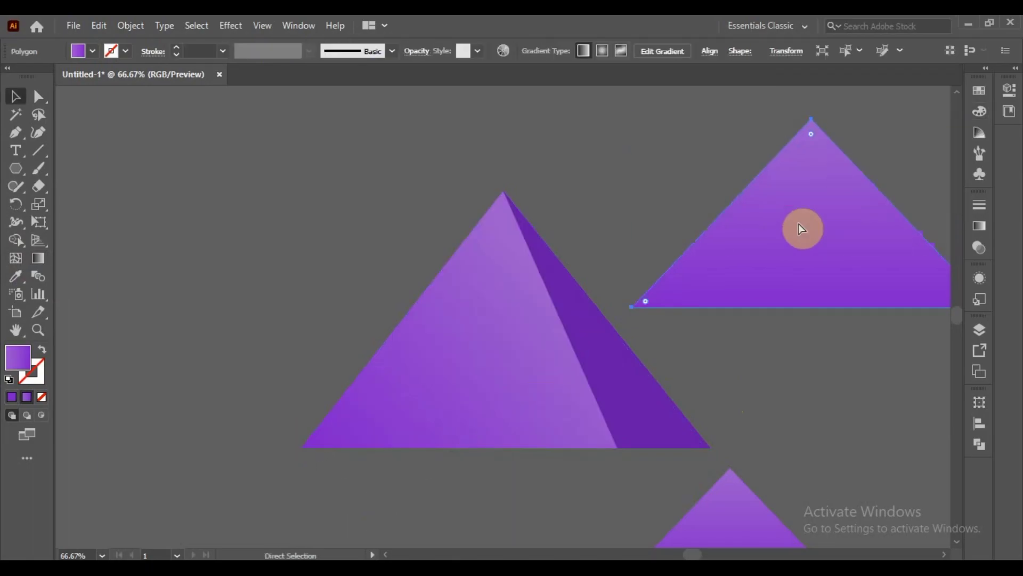
key("ctrl+minus")
scroll(517, 320, "down", 3)
Add a dark purple right facet to the upper triangle and angle its gradient diagonally.
scroll(533, 335, "down", 1)
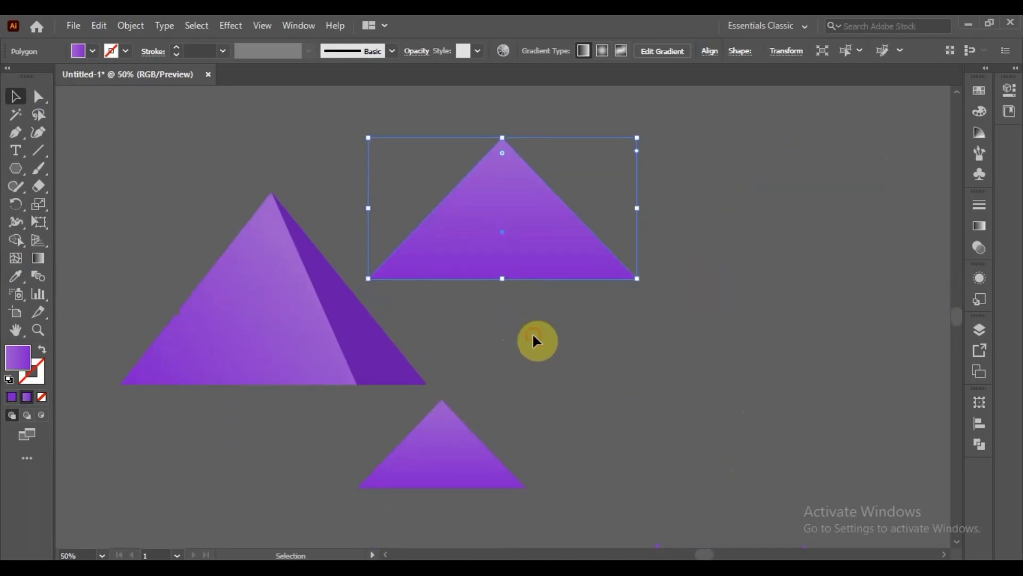
left_click(533, 335)
left_click(15, 133)
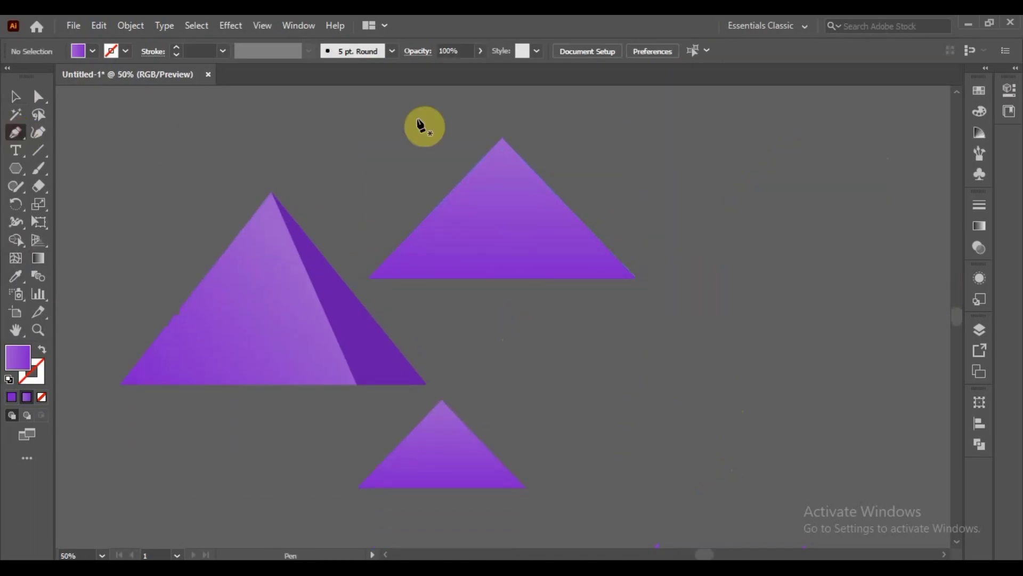
left_click(502, 138)
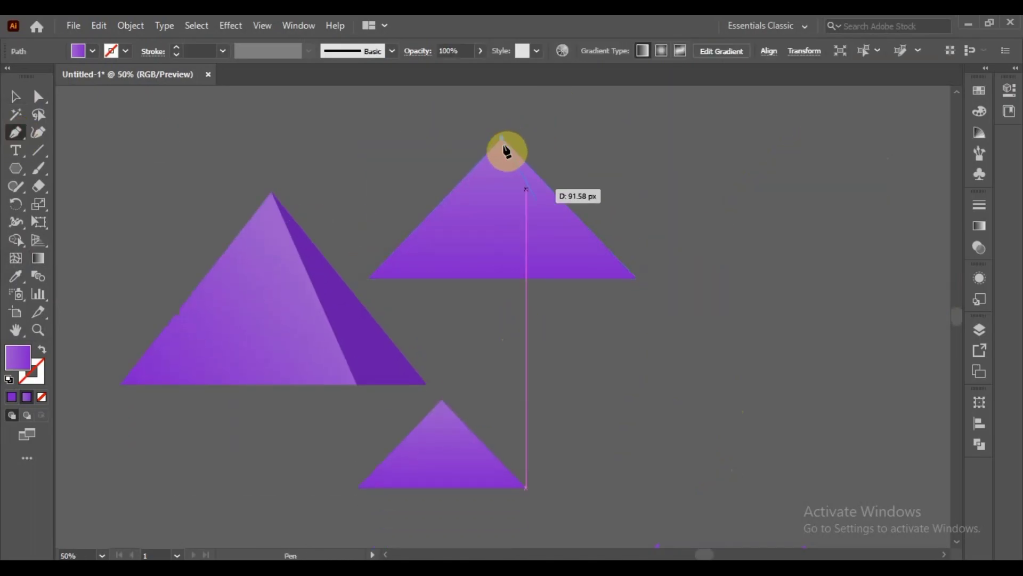
left_click(586, 279)
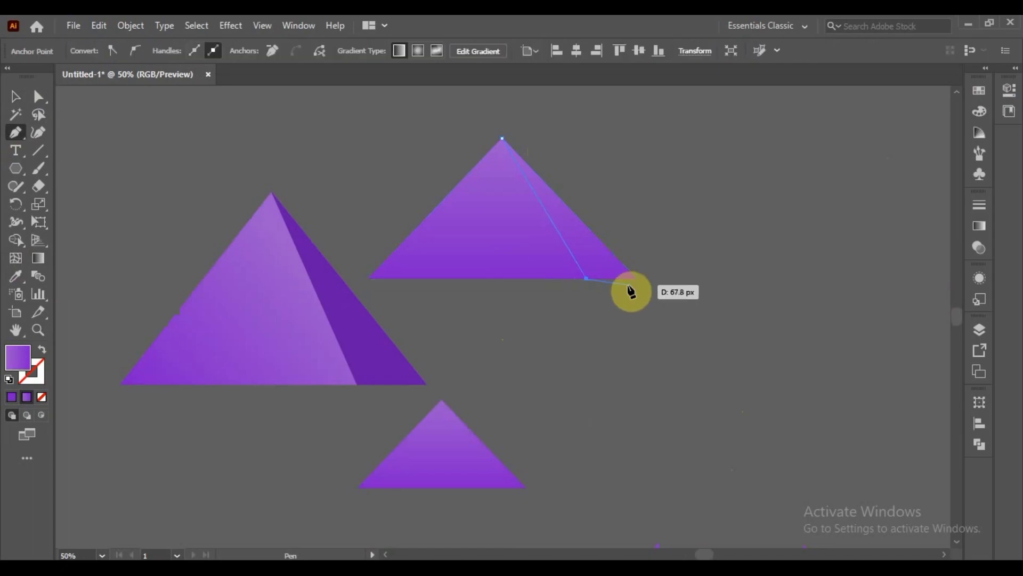
left_click(502, 138)
left_click(16, 276)
left_click(373, 321)
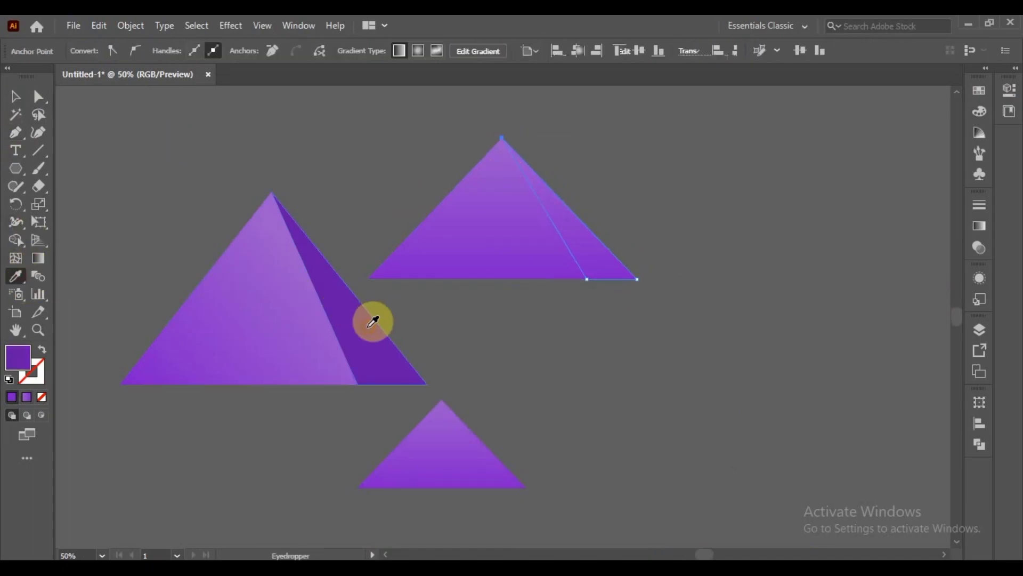
left_click(16, 97)
left_click(38, 258)
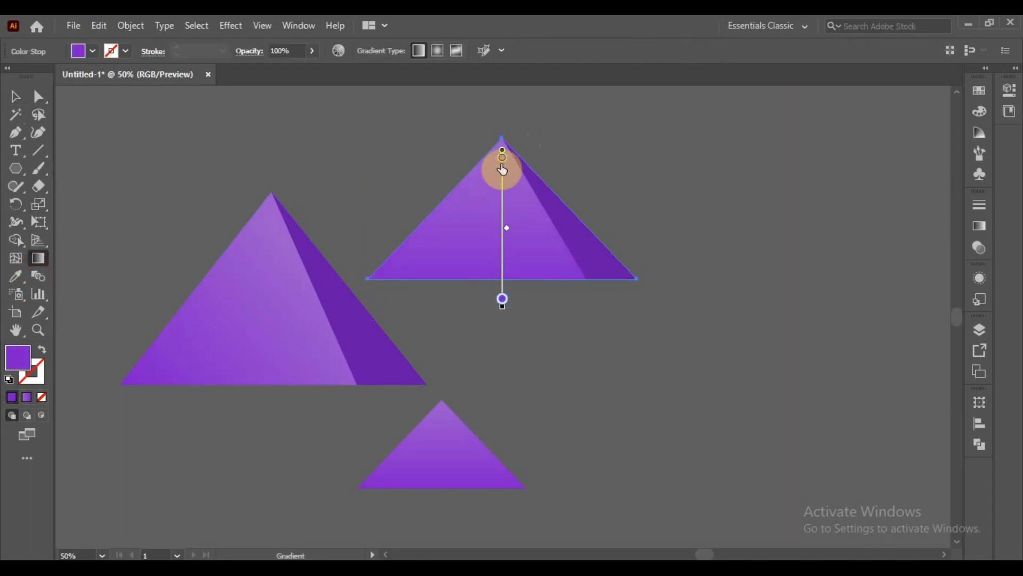
left_click_drag(515, 157, 370, 277)
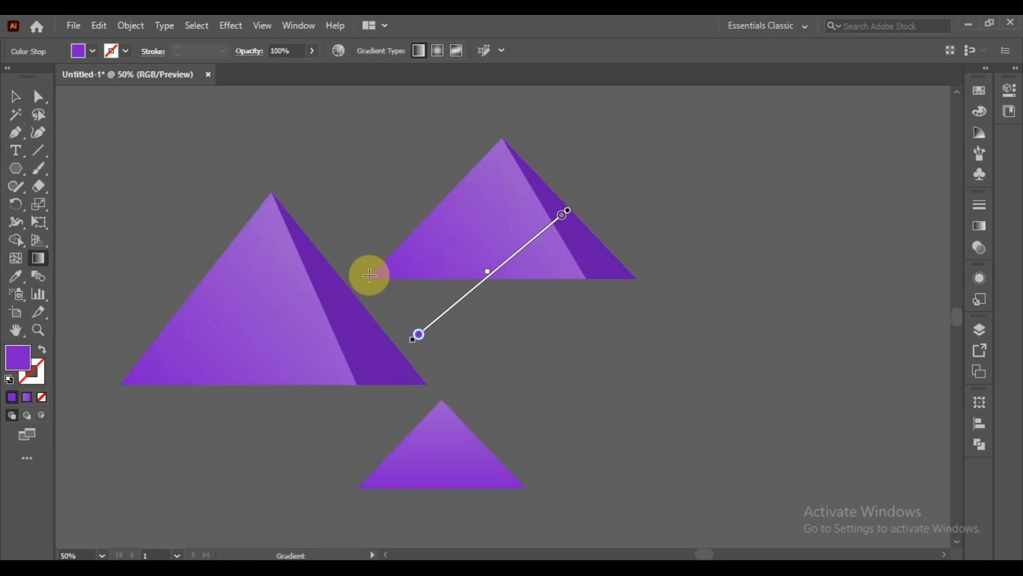
left_click(16, 96)
Pen-draw the small pyramid's right face and fill it with the darker purple.
left_click(16, 134)
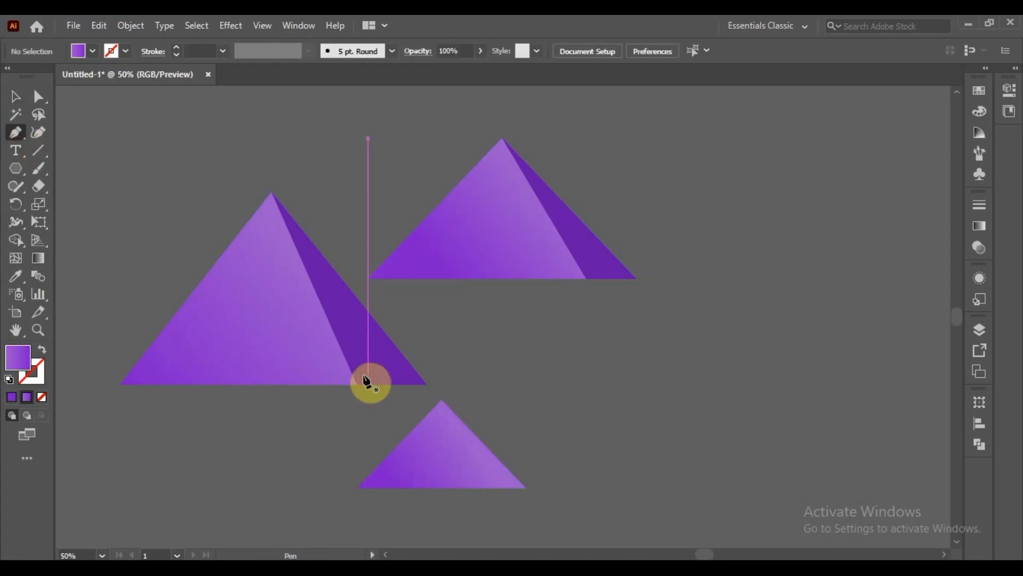
left_click(441, 400)
left_click(489, 488)
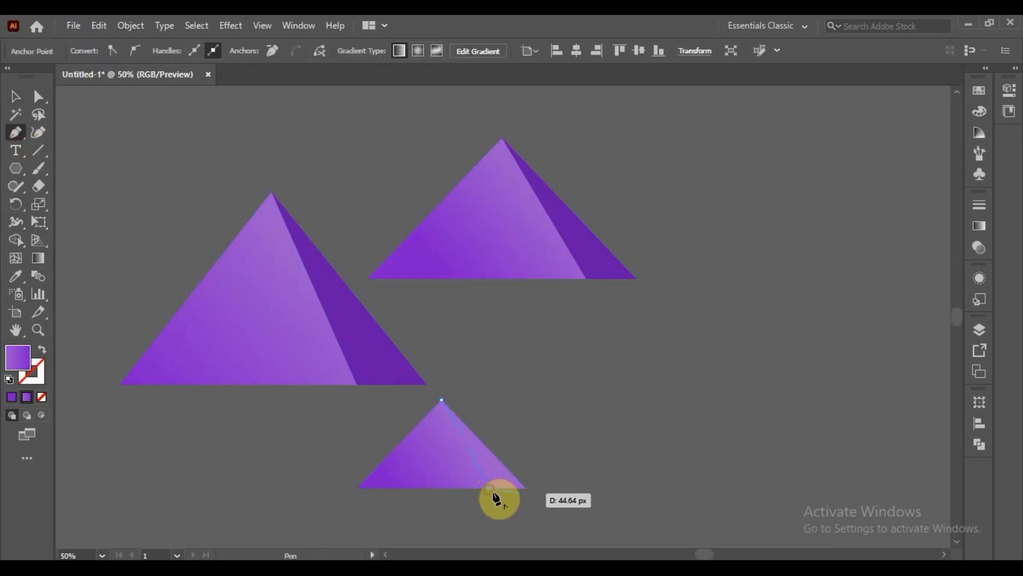
left_click(527, 487)
left_click(442, 399)
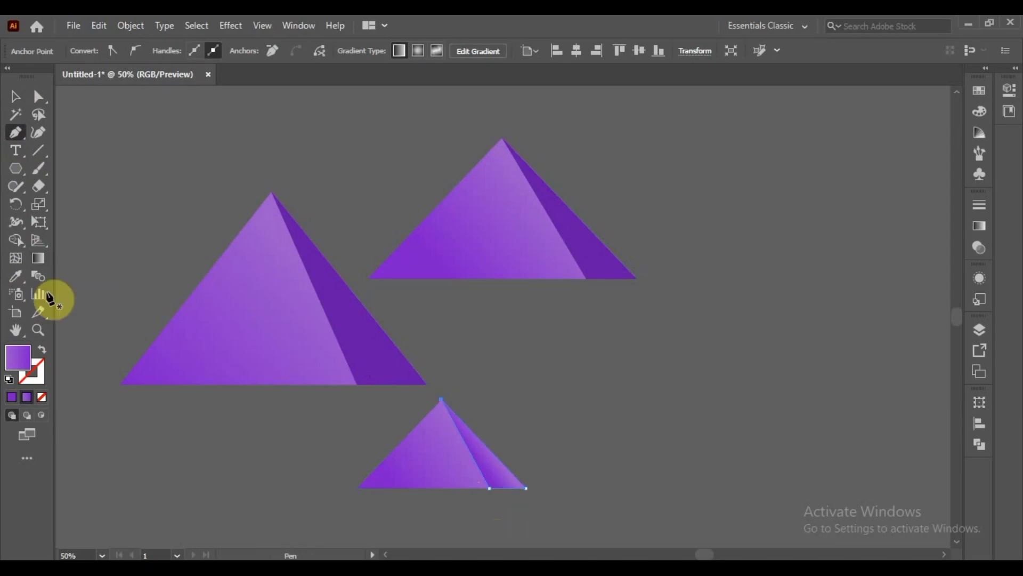
left_click(15, 276)
left_click(590, 232)
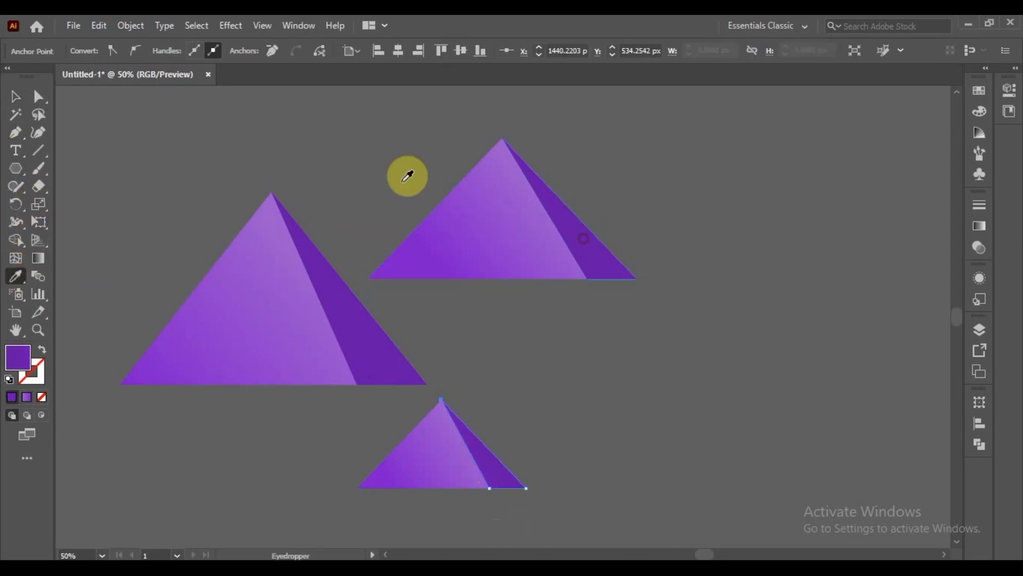
Move the upper and small pyramids so all three overlap beside the large one.
left_click(15, 97)
mouse_move(479, 237)
left_mouse_down()
mouse_move(487, 339)
mouse_move(480, 349)
mouse_move(441, 347)
left_mouse_up()
left_click_drag(470, 464, 356, 363)
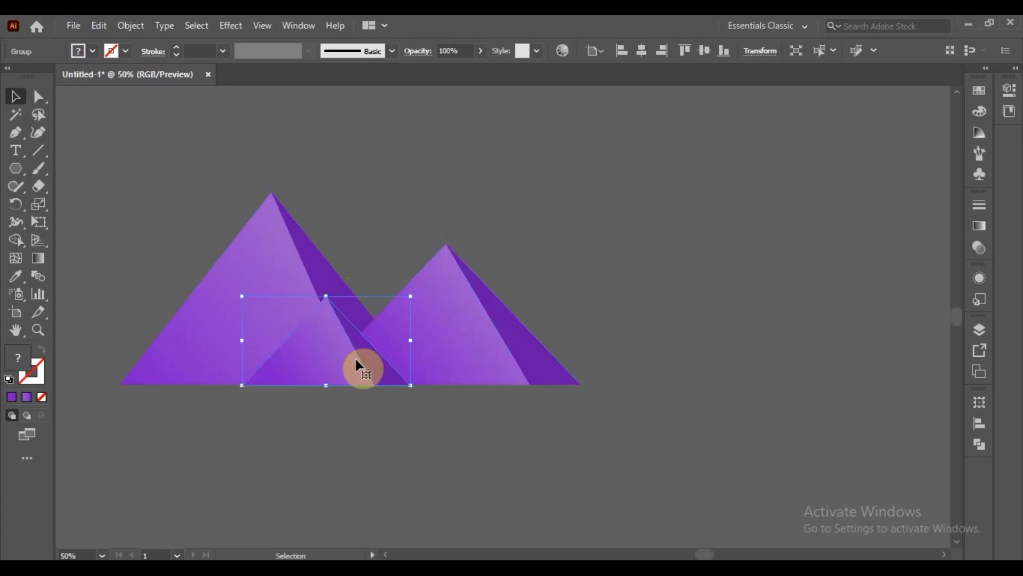
Group the three pyramids, move them onto the poster, shrink them, and rest them on the horizon.
left_click(727, 307)
left_click(265, 368)
key("a")
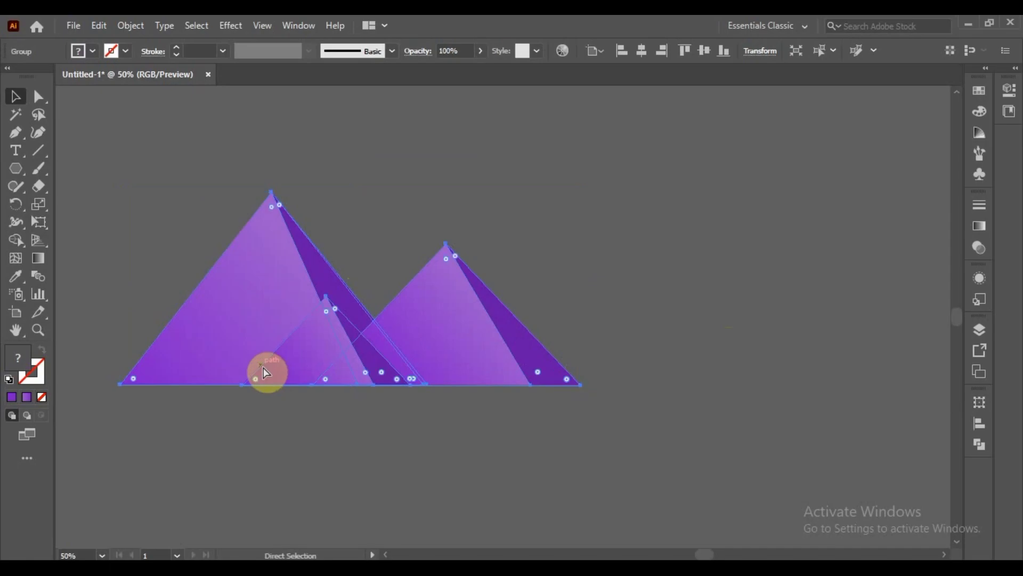
key("ctrl+minus")
left_click_drag(265, 370, 140, 373)
key("ctrl+plus")
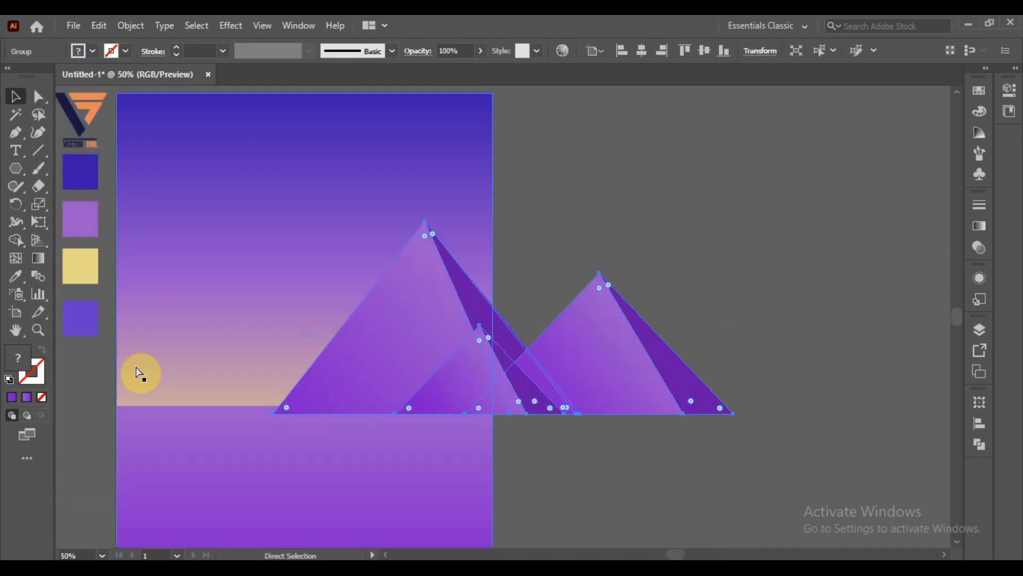
key("v")
left_click_drag(354, 354, 235, 354)
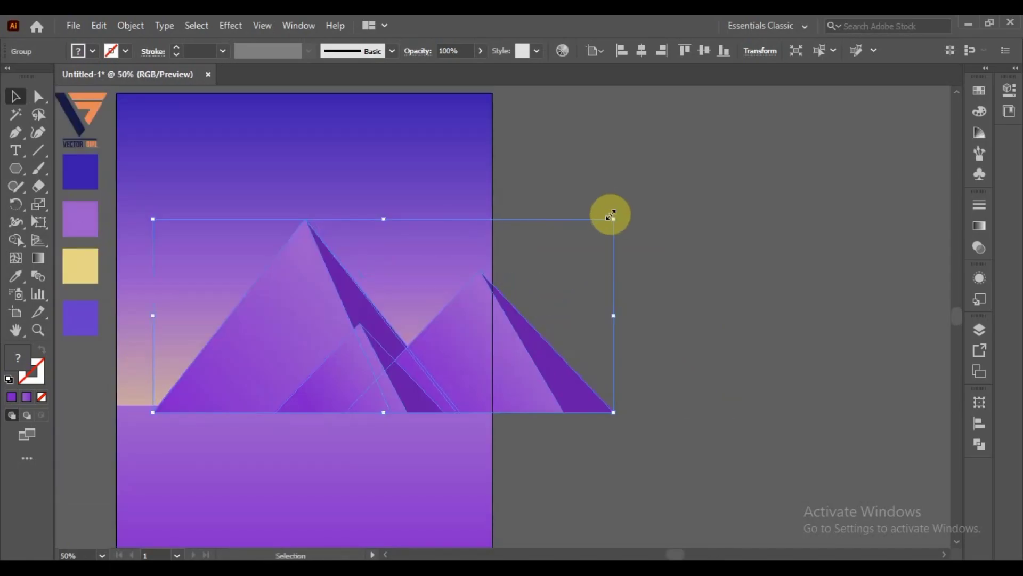
left_click_drag(611, 220, 528, 255)
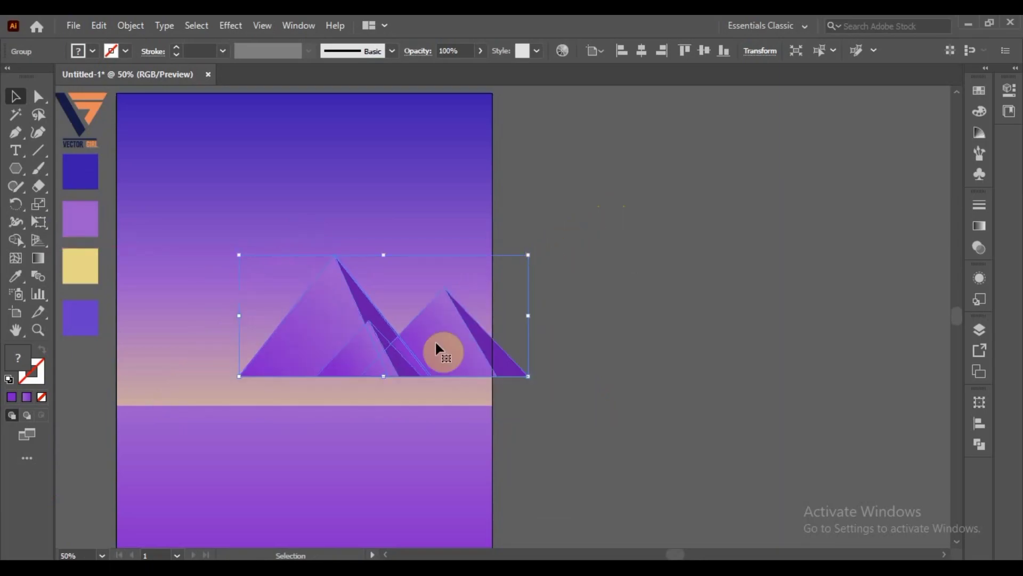
left_click_drag(435, 348, 391, 373)
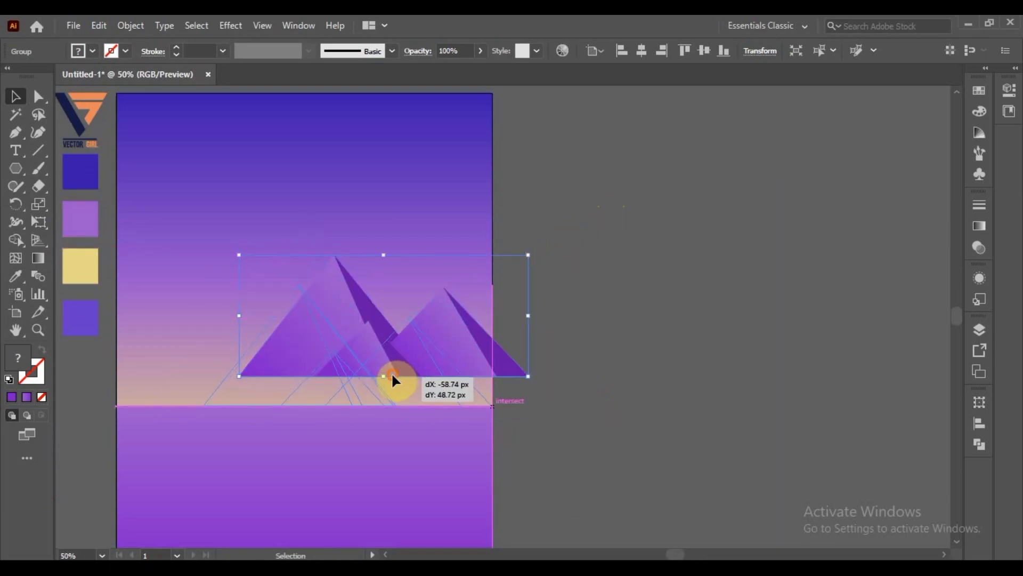
left_click(522, 355)
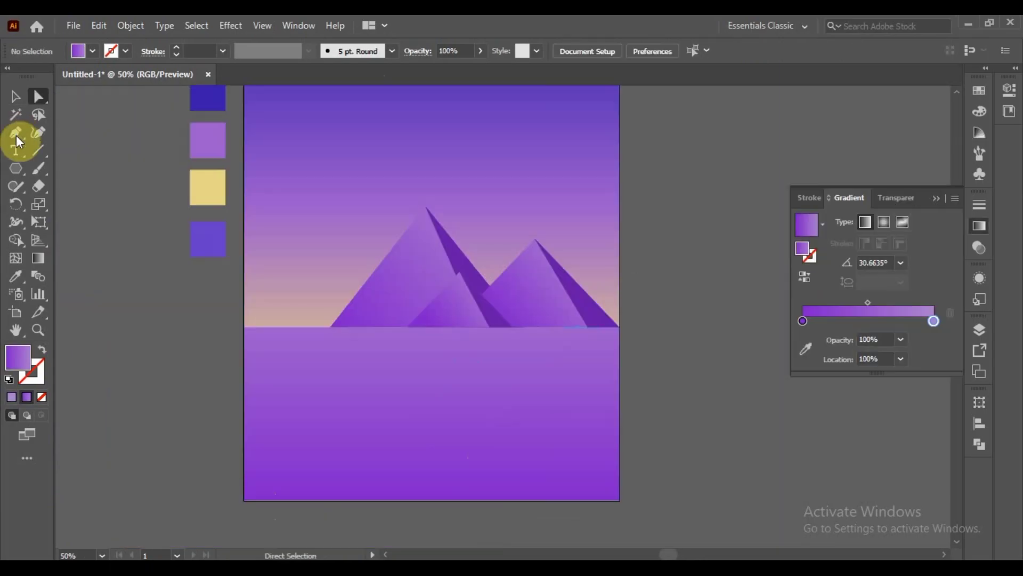
Pen-draw a closed curving water path from the poster's bottom edge to the horizon.
left_click(16, 132)
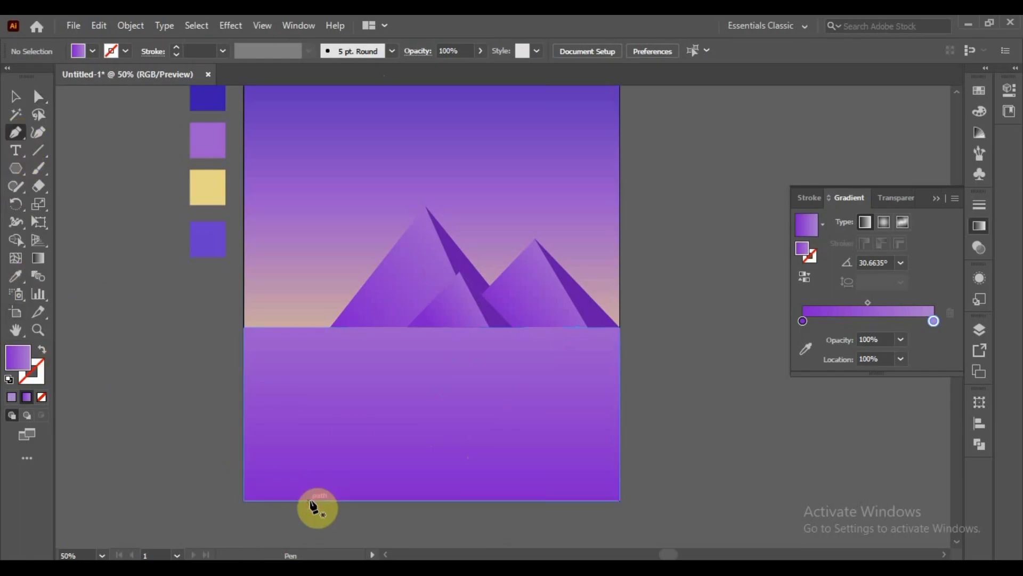
left_click(302, 500)
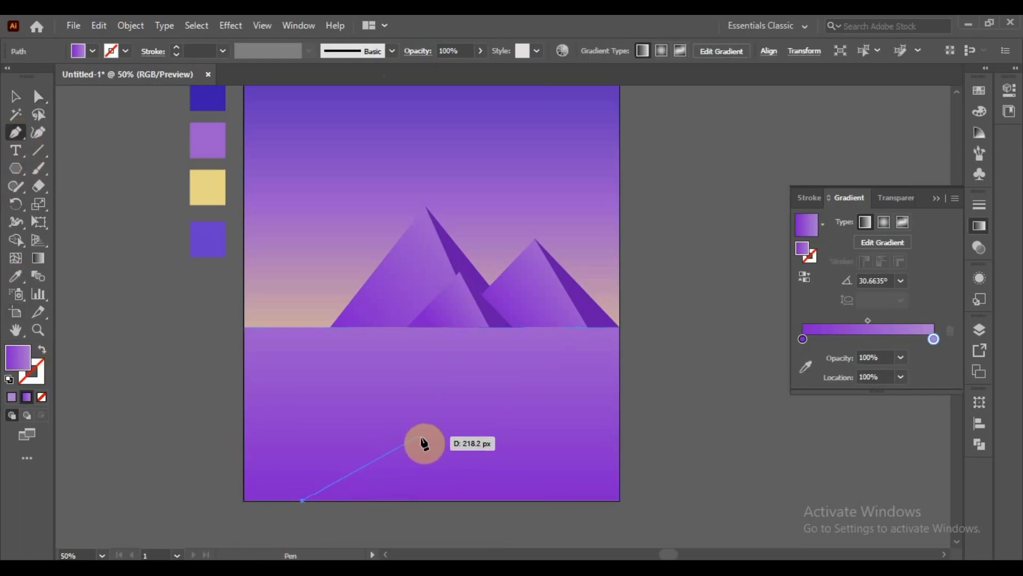
left_click_drag(465, 376, 510, 334)
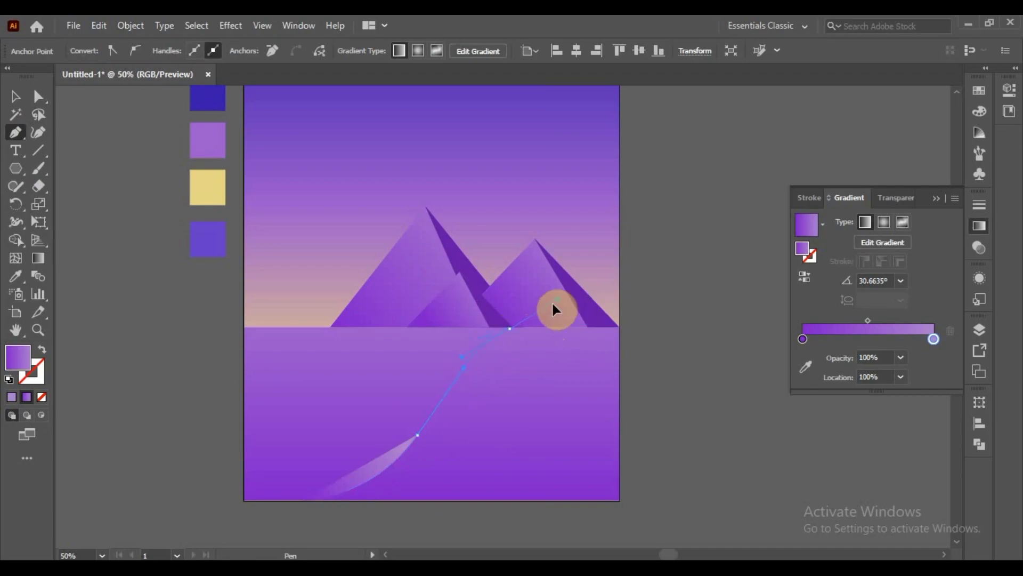
mouse_move(571, 289)
left_mouse_down()
mouse_move(524, 328)
mouse_move(451, 434)
left_mouse_up()
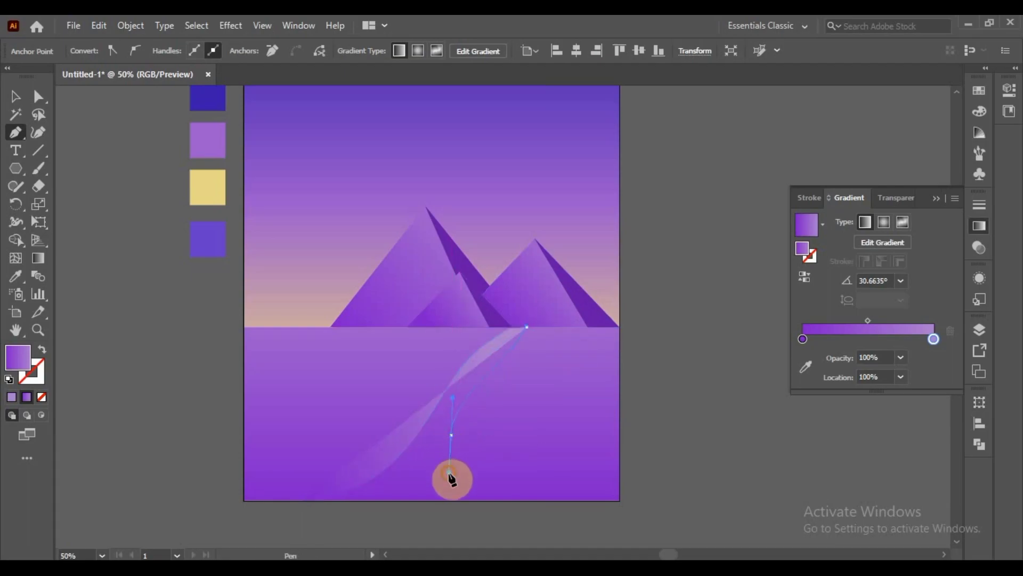
mouse_move(450, 476)
left_mouse_down()
mouse_move(413, 506)
mouse_move(338, 511)
left_mouse_up()
left_click(303, 501)
left_click(15, 96)
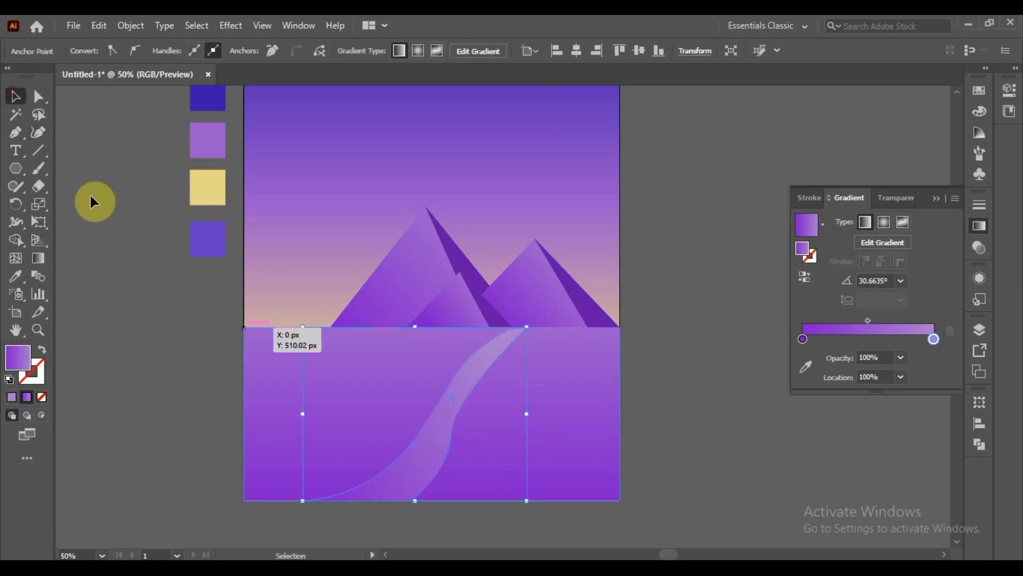
Nudge the water path's top anchor slightly right with Direct Selection.
left_click(686, 384)
left_click(521, 336)
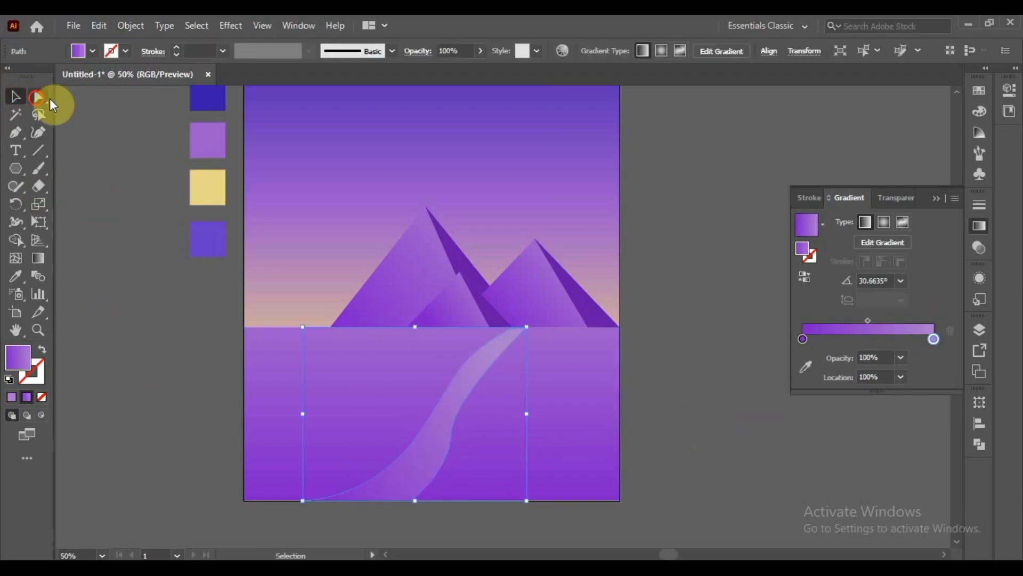
left_click(38, 97)
left_click(523, 328)
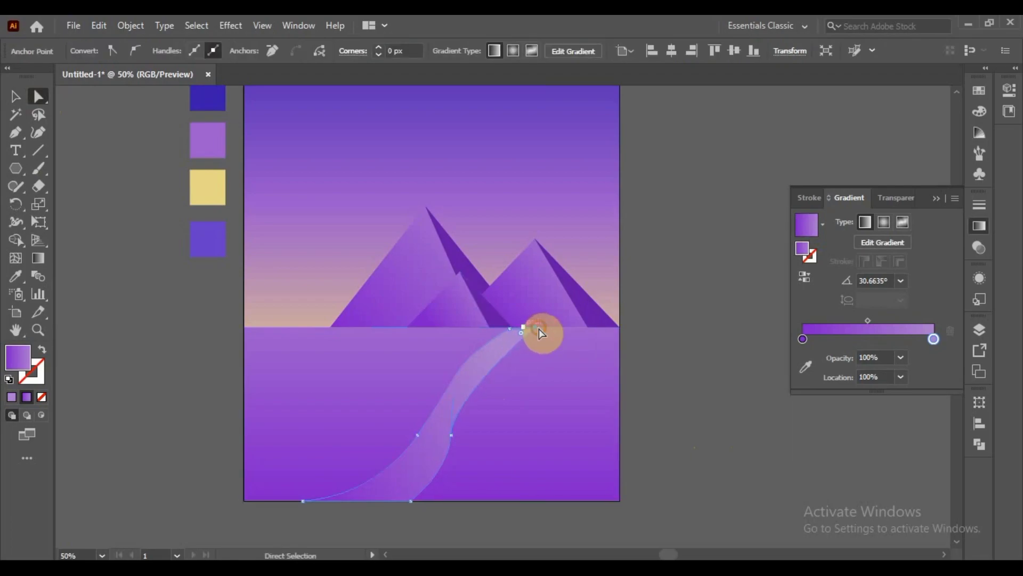
left_click_drag(539, 328, 544, 328)
left_click(654, 351)
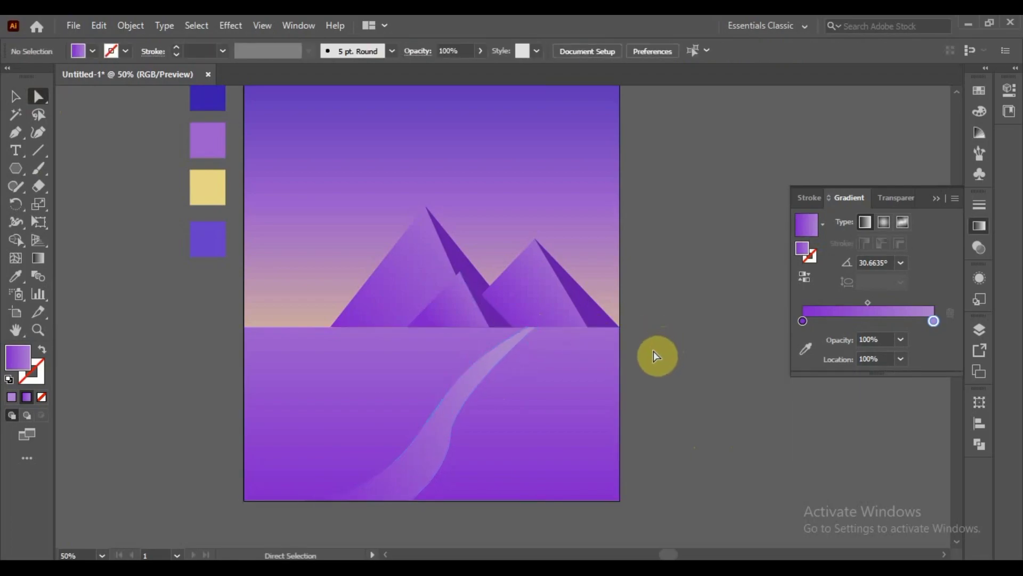
left_click(16, 330)
left_click_drag(87, 327, 343, 379)
Draw a 3-sided polygon triangle and fill it with a more saturated version of the sky purple.
left_click(15, 97)
scroll(196, 234, "down", 1)
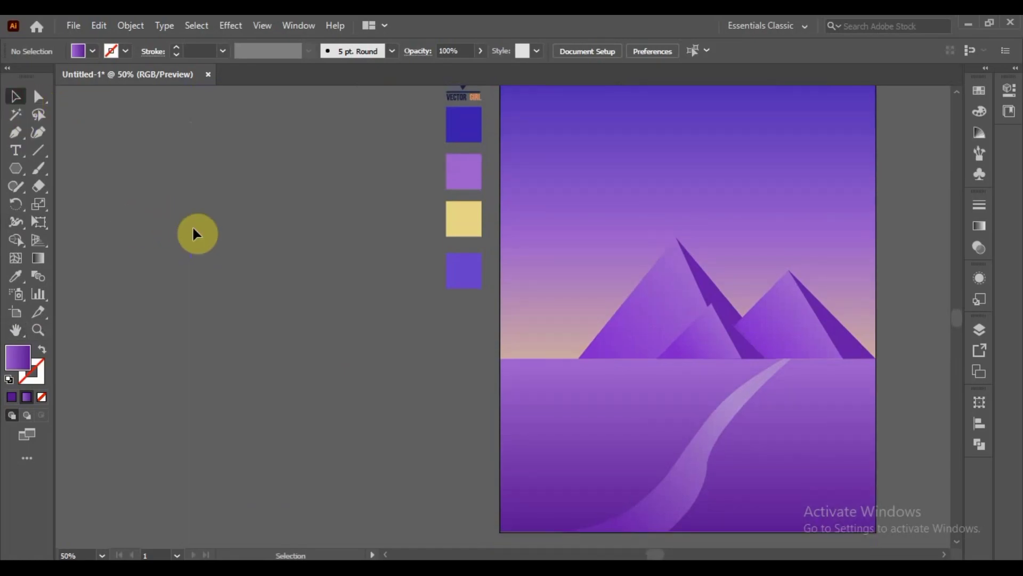
left_click(16, 169)
left_click(197, 288)
left_click(453, 320)
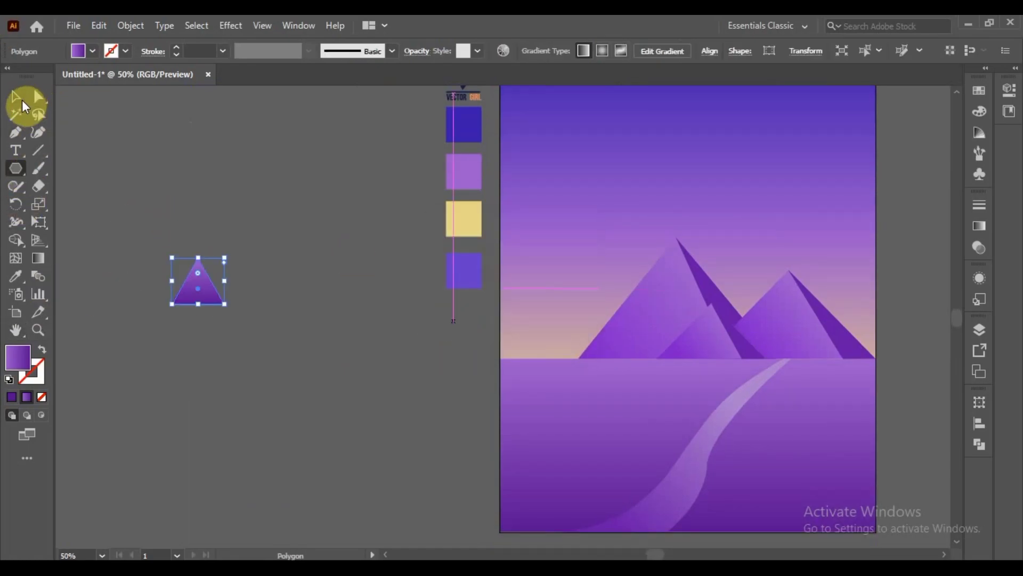
left_click(15, 276)
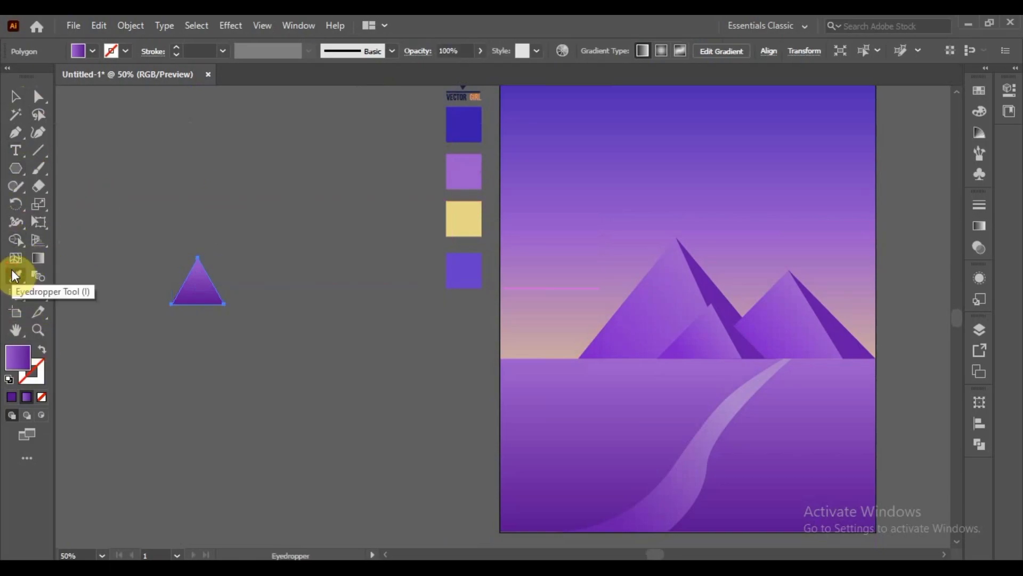
left_click(800, 146)
left_click(979, 113)
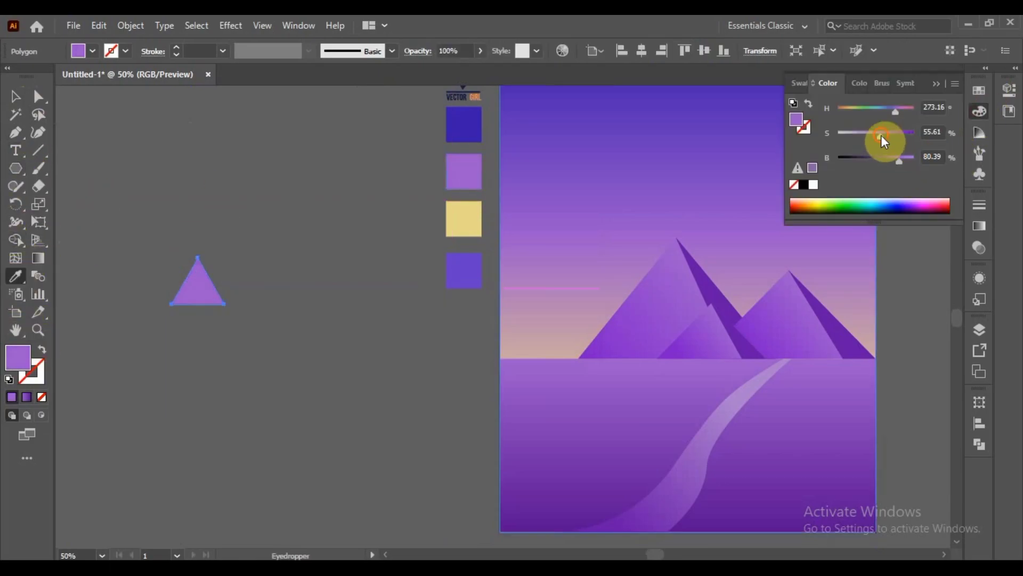
mouse_move(881, 135)
left_mouse_down()
mouse_move(908, 145)
mouse_move(895, 167)
left_mouse_up()
Duplicate the triangle into three progressively larger stacked tiers and merge them with Shape Builder.
left_click(15, 96)
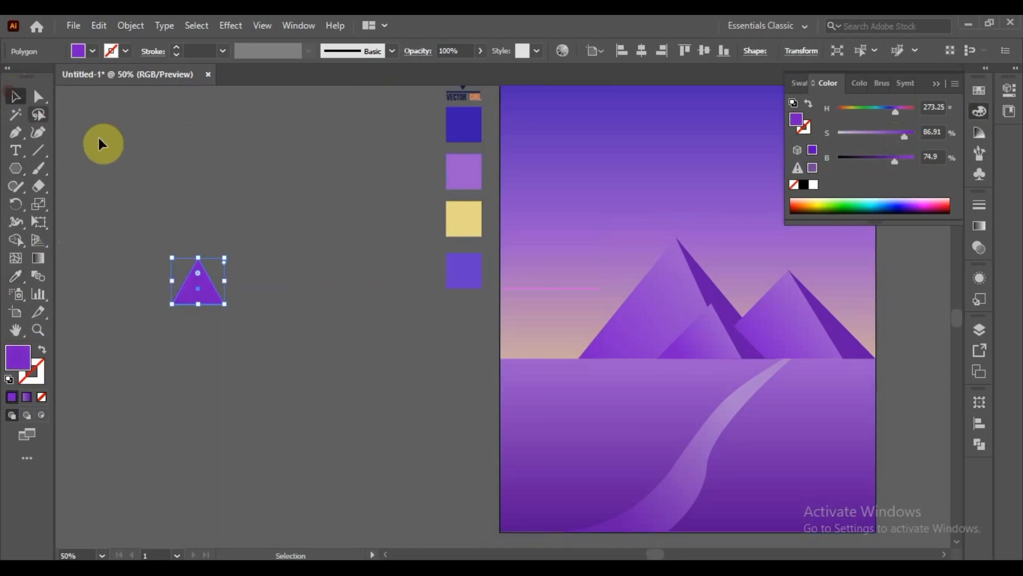
left_click(101, 141)
left_click_drag(198, 303, 198, 336)
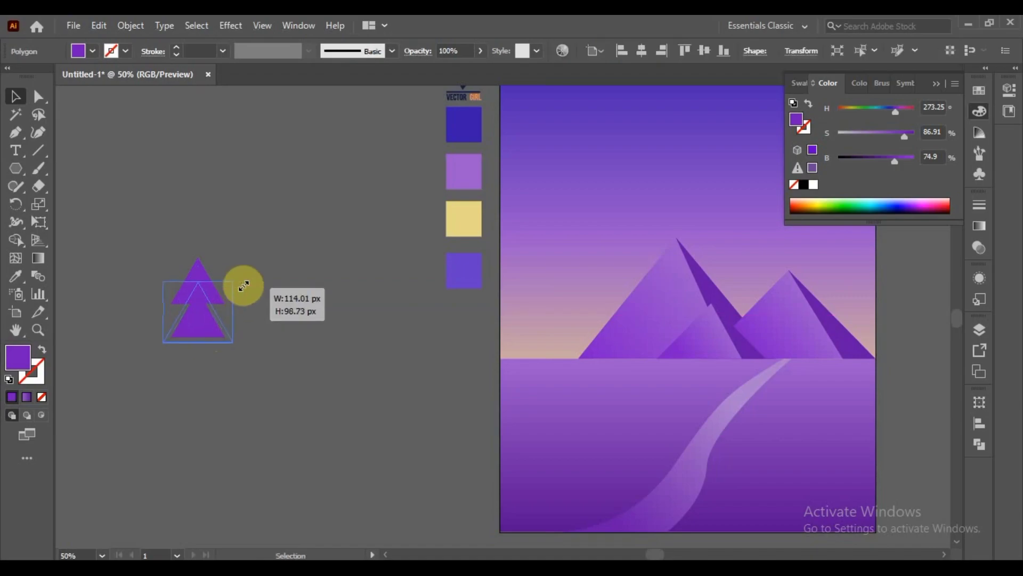
mouse_move(227, 291)
left_mouse_down()
mouse_move(251, 304)
mouse_move(201, 332)
mouse_move(201, 373)
left_mouse_up()
left_click(232, 297)
left_click_drag(235, 319, 251, 301)
left_click(312, 327)
mouse_move(258, 237)
left_mouse_down()
mouse_move(163, 382)
mouse_move(141, 398)
left_mouse_up()
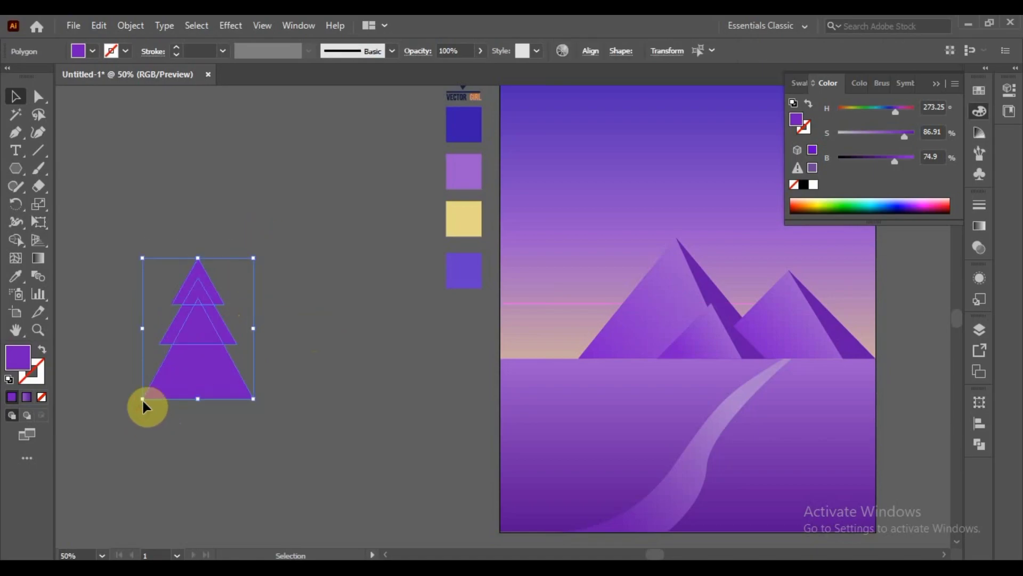
left_click(16, 240)
mouse_move(196, 273)
left_mouse_down()
mouse_move(198, 318)
mouse_move(184, 330)
mouse_move(219, 321)
left_mouse_up()
left_click(16, 96)
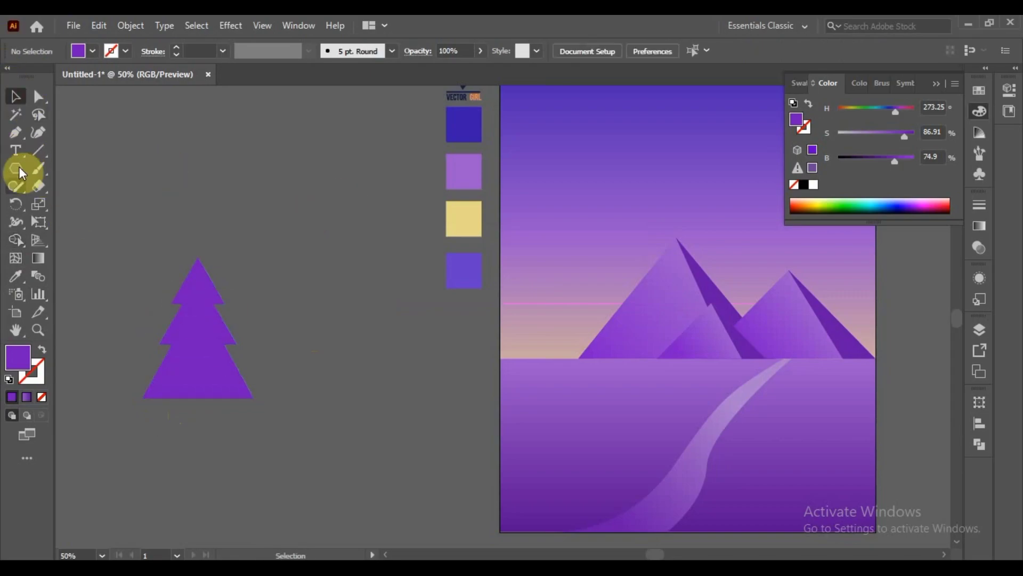
Draw a narrow darker-purple trunk rectangle below the tree and send it behind the tiers.
left_click_drag(19, 171, 114, 168)
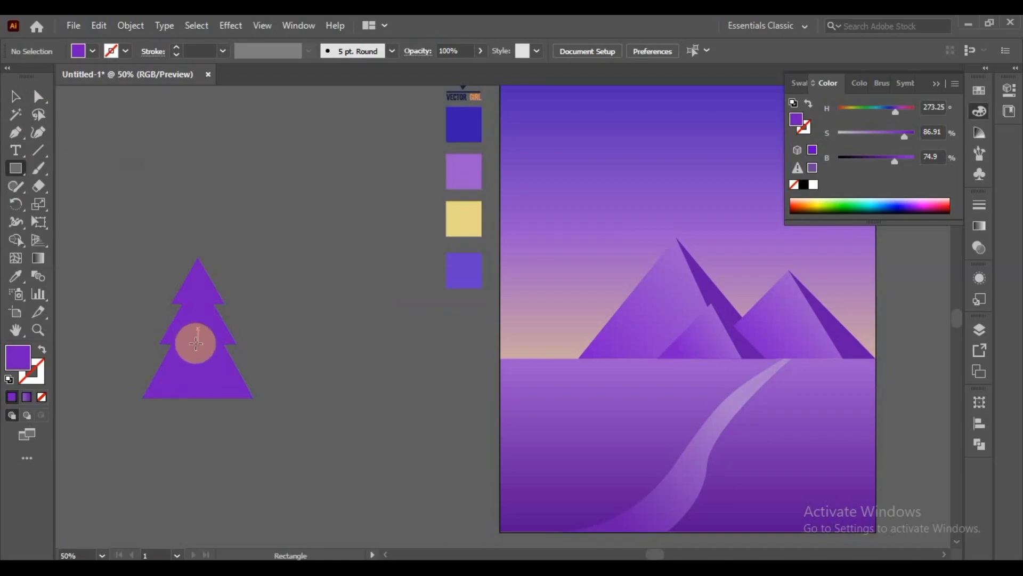
mouse_move(198, 399)
left_mouse_down()
mouse_move(203, 456)
mouse_move(202, 444)
left_mouse_up()
left_click(15, 96)
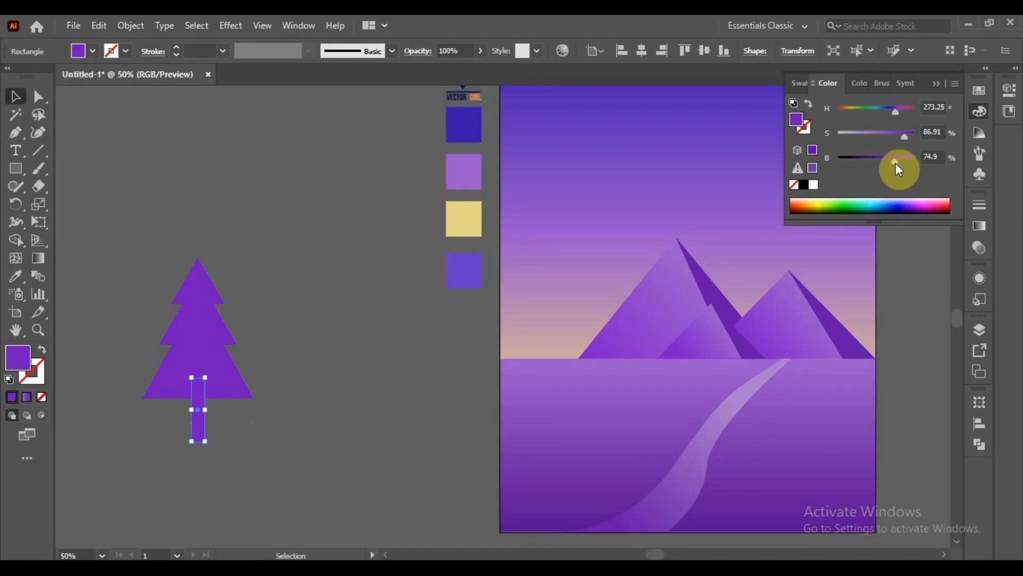
left_click_drag(896, 162, 882, 161)
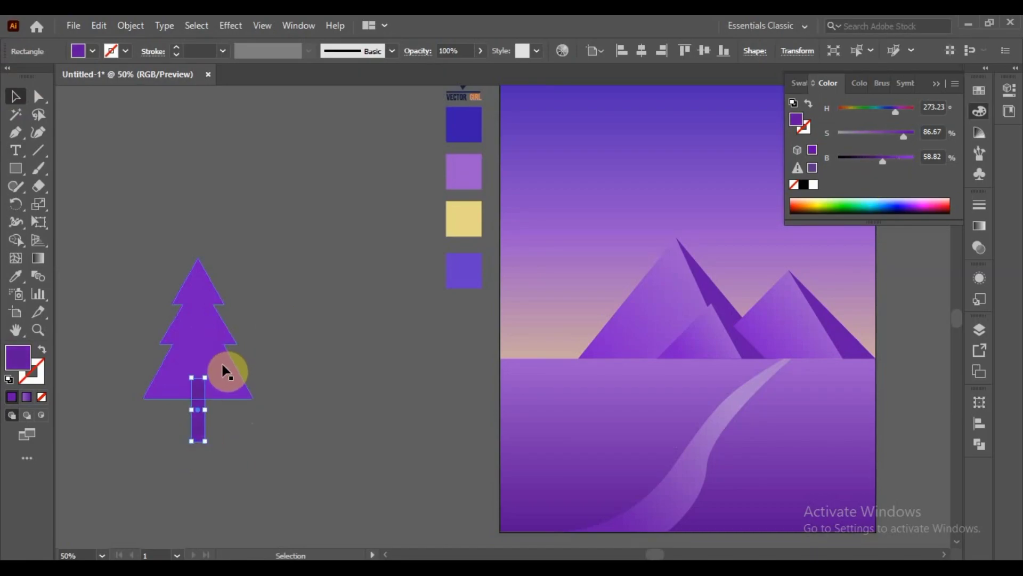
key("ctrl+shift+bracketleft")
left_click(283, 362)
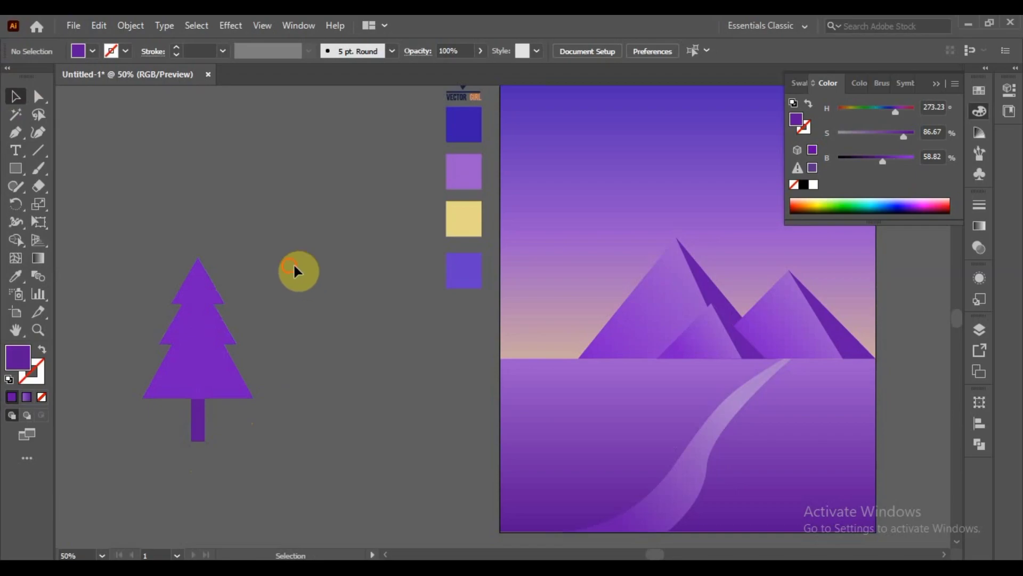
mouse_move(295, 271)
left_mouse_down()
mouse_move(201, 430)
mouse_move(160, 448)
left_mouse_up()
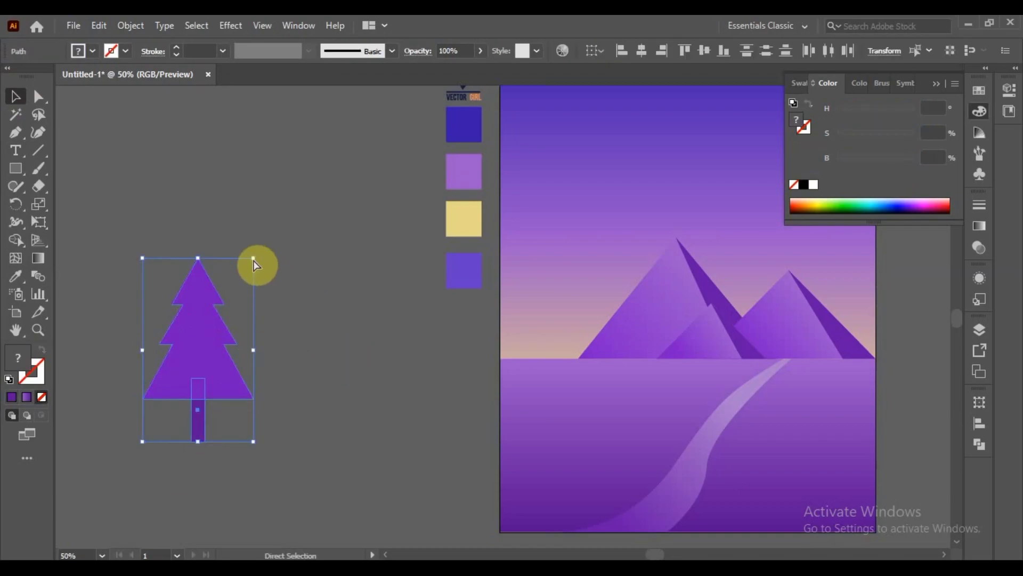
Group the tree and trunk, shrink it, and place it on the artboard near the horizon.
key("ctrl+g")
left_click_drag(254, 259, 229, 297)
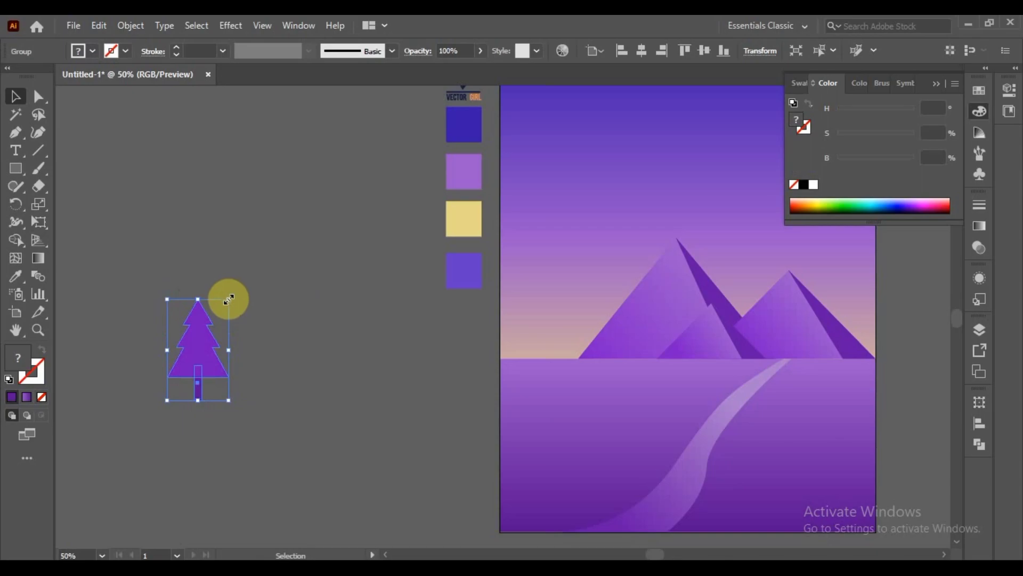
left_click_drag(209, 364, 564, 380)
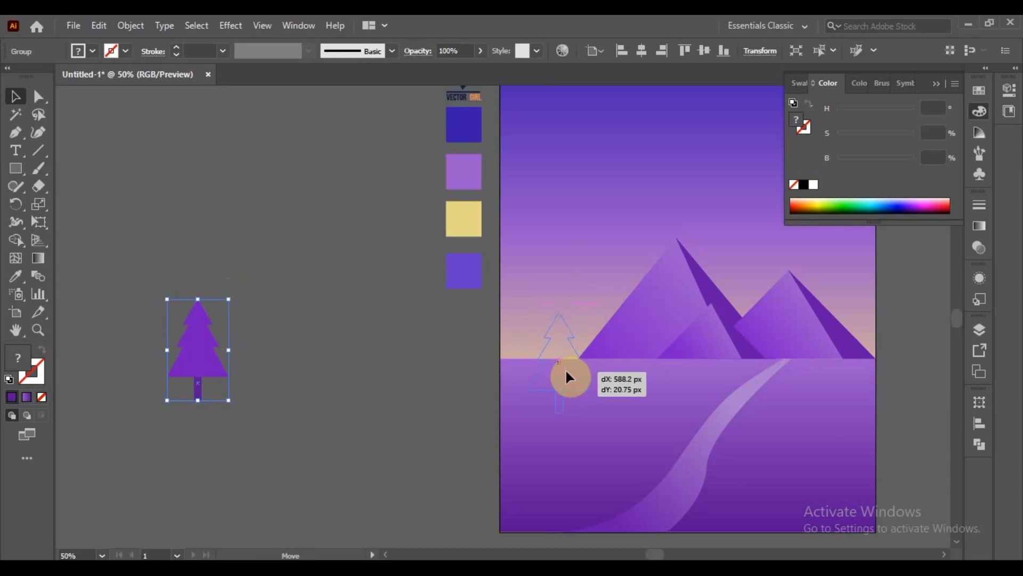
mouse_move(581, 316)
left_mouse_down()
mouse_move(549, 367)
mouse_move(589, 435)
mouse_move(664, 373)
left_mouse_up()
left_click(259, 430)
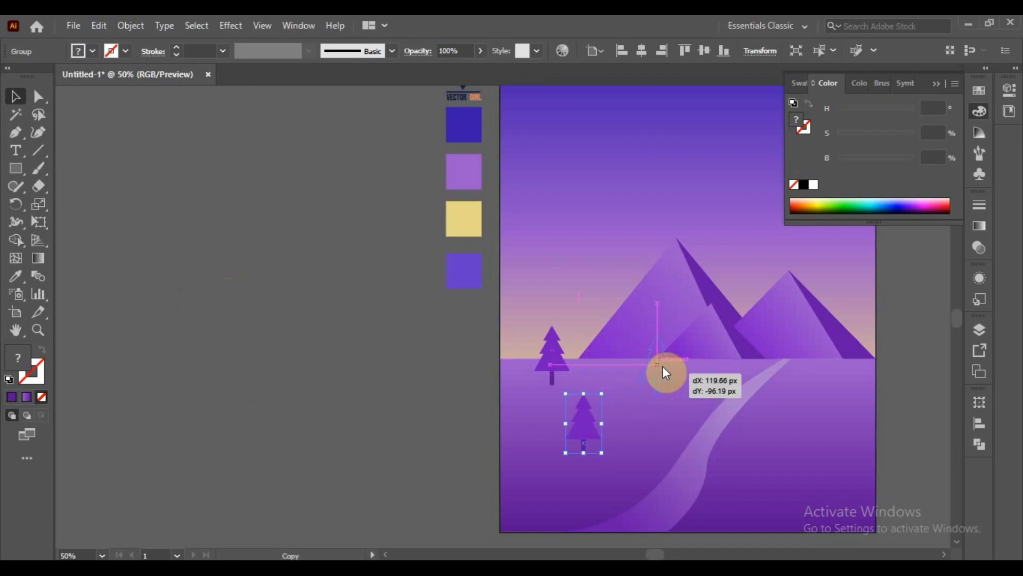
Resize trees at the mountain base and in the foreground, and copy one to the water's right side.
left_click_drag(670, 322, 661, 334)
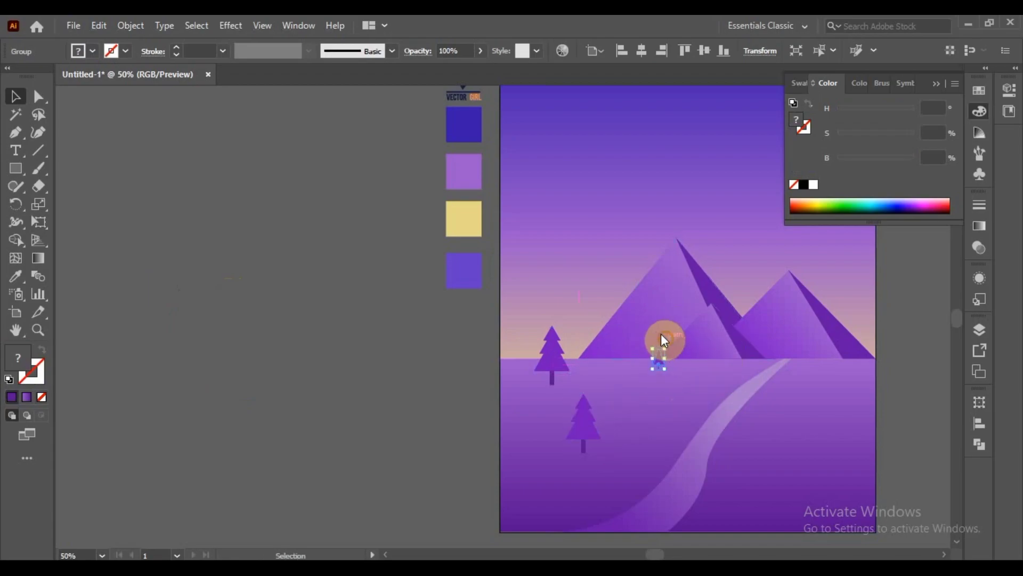
left_click(533, 441)
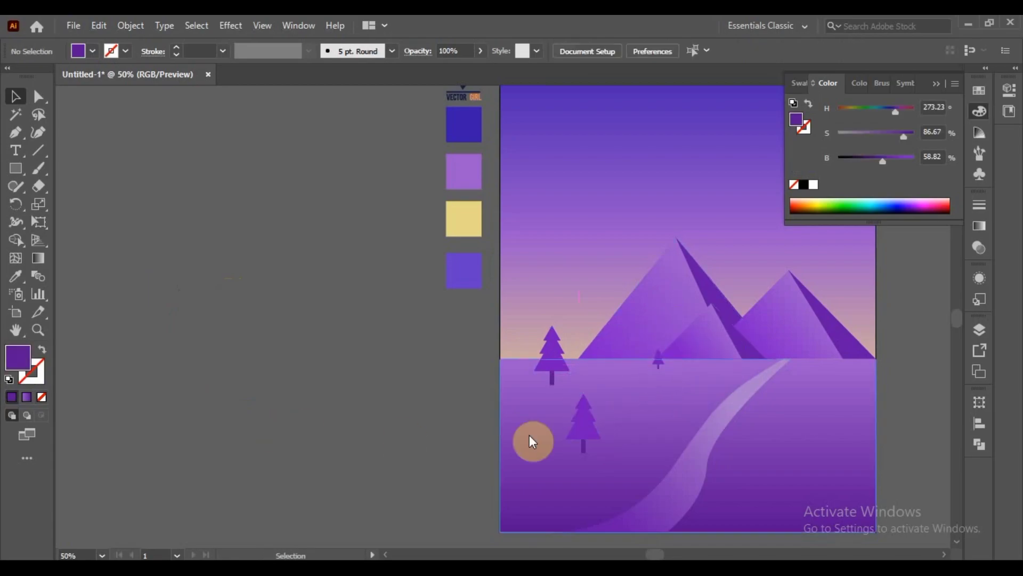
left_click(589, 430)
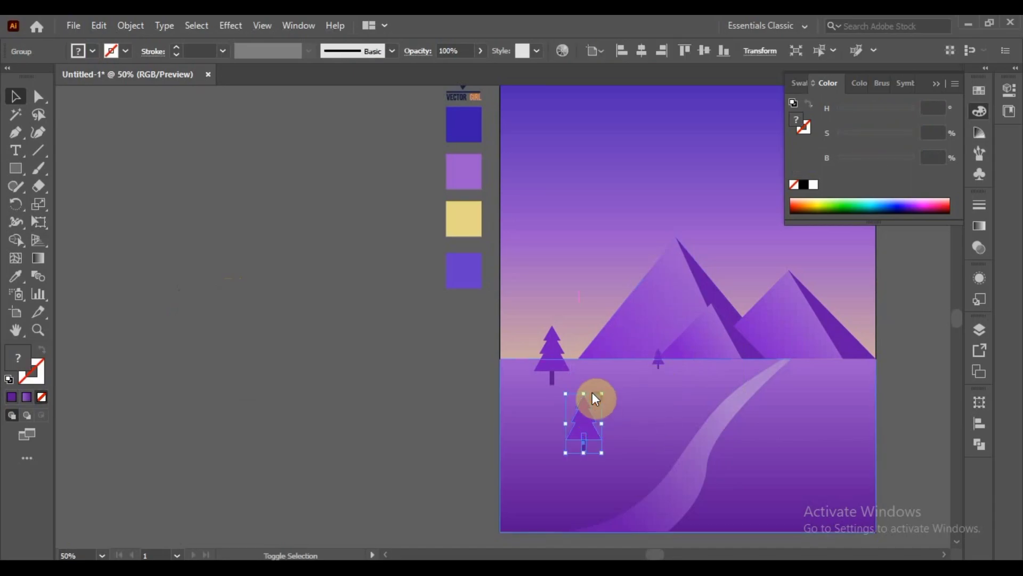
left_click_drag(592, 394, 599, 395)
left_click(337, 433)
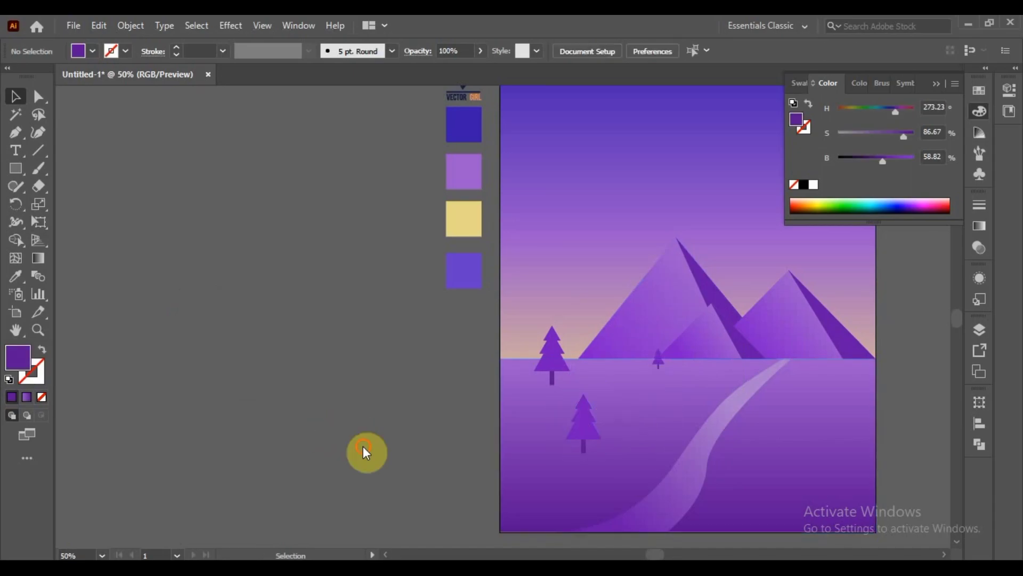
left_click_drag(660, 361, 833, 354)
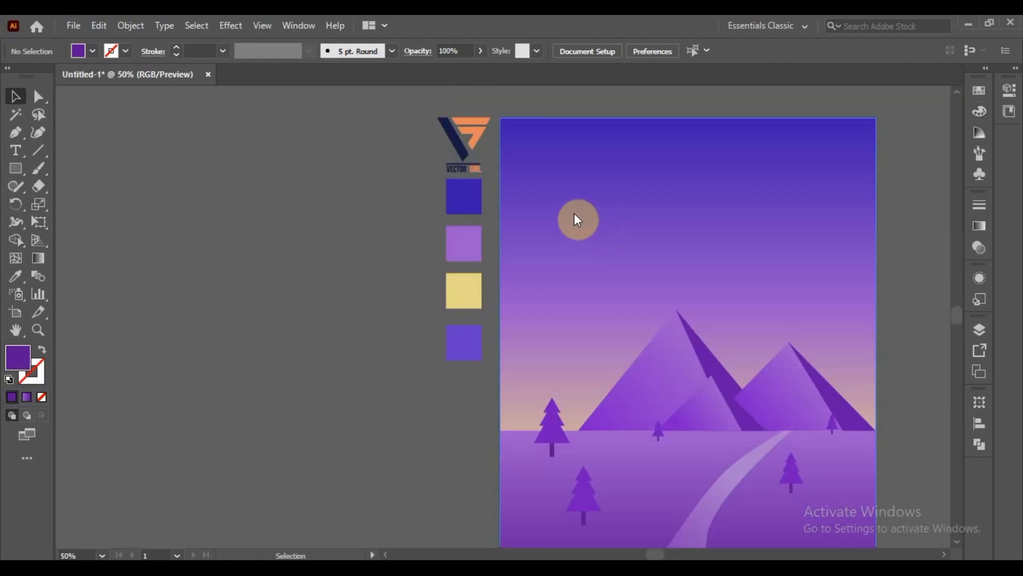
Draw a circle on the pasteboard filled with near-white light grey (#eaeaea).
left_click_drag(18, 184, 59, 204)
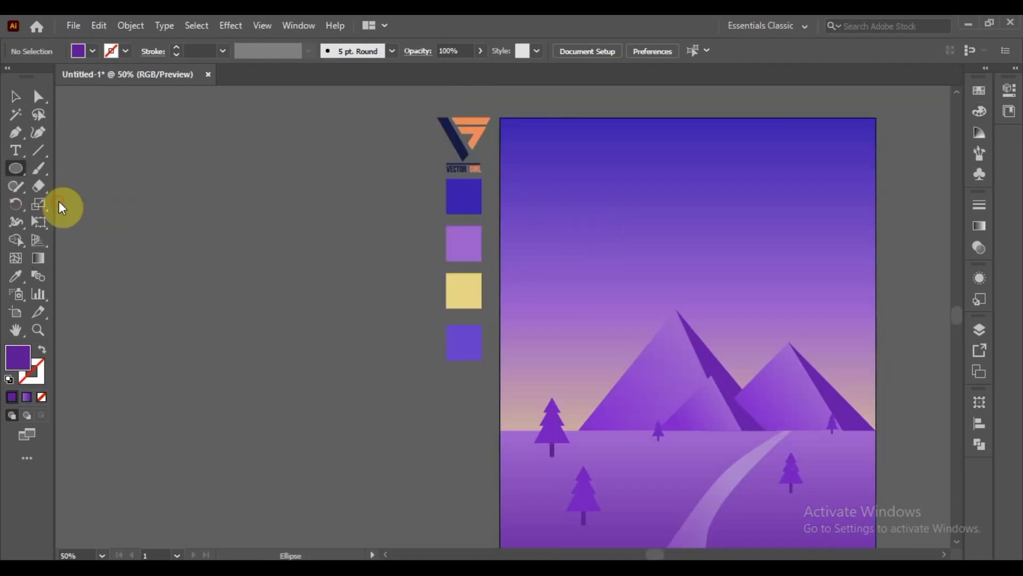
left_click_drag(252, 319, 286, 342)
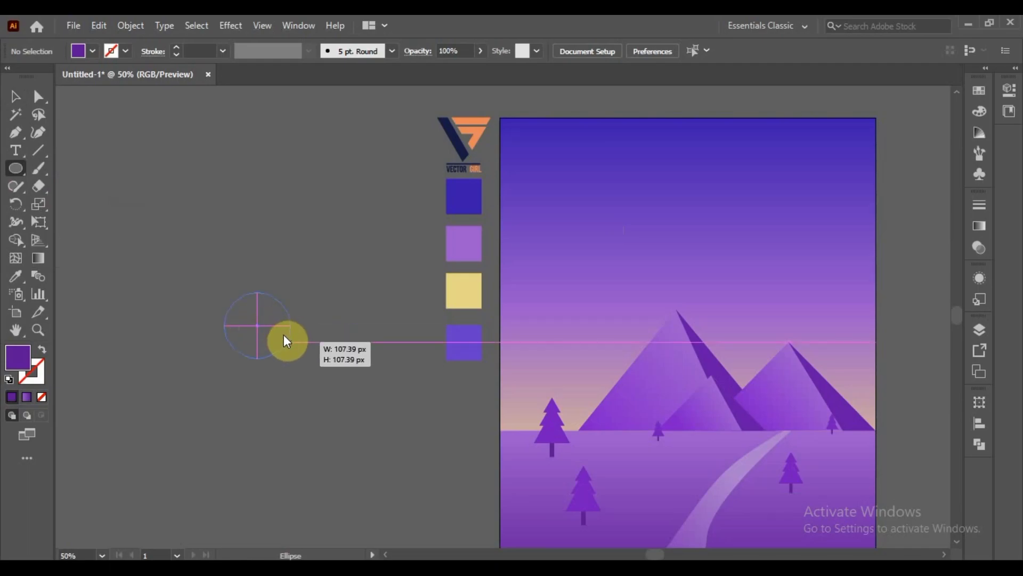
double_click(17, 357)
left_click(371, 290)
left_click_drag(356, 277, 297, 202)
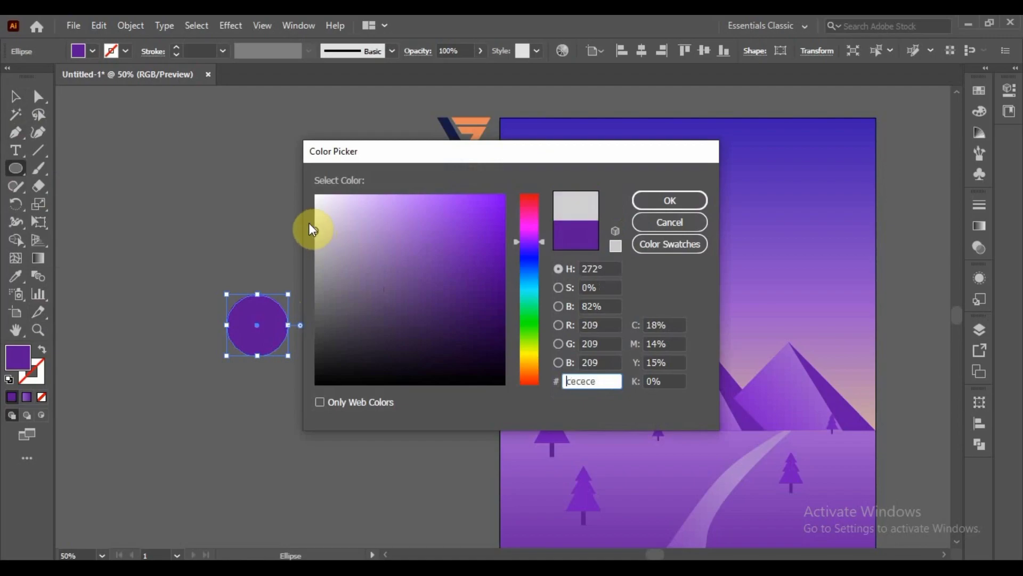
left_click(663, 192)
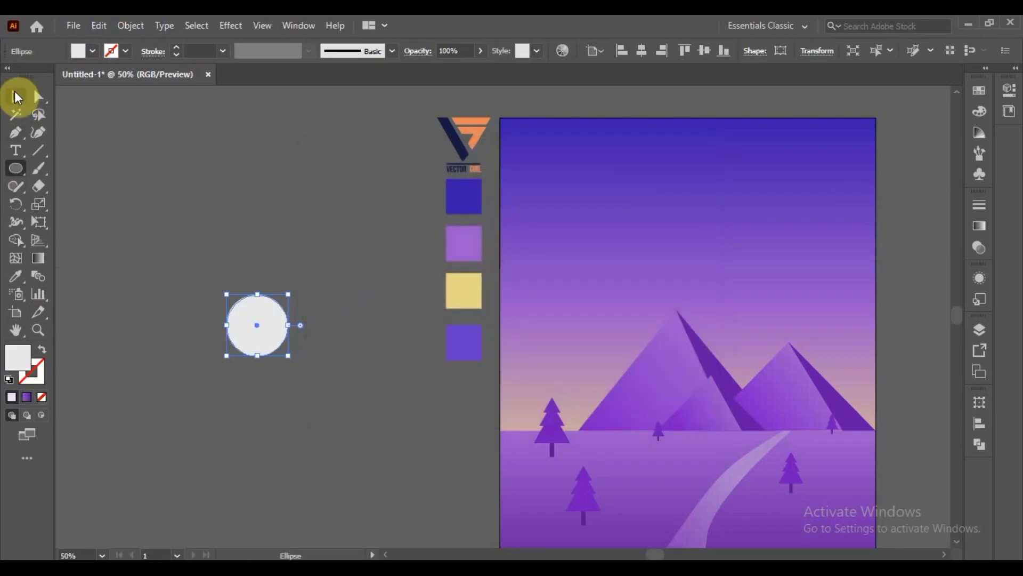
left_click(16, 96)
left_click(252, 202)
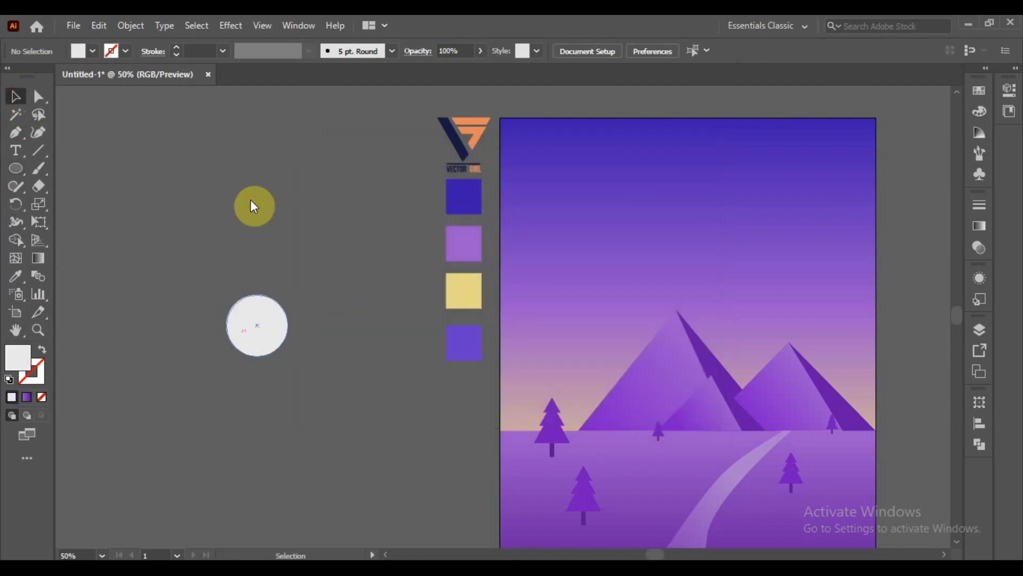
Paste a copy of the circle in back, enlarge it, and set its opacity to 40%.
left_click(259, 331)
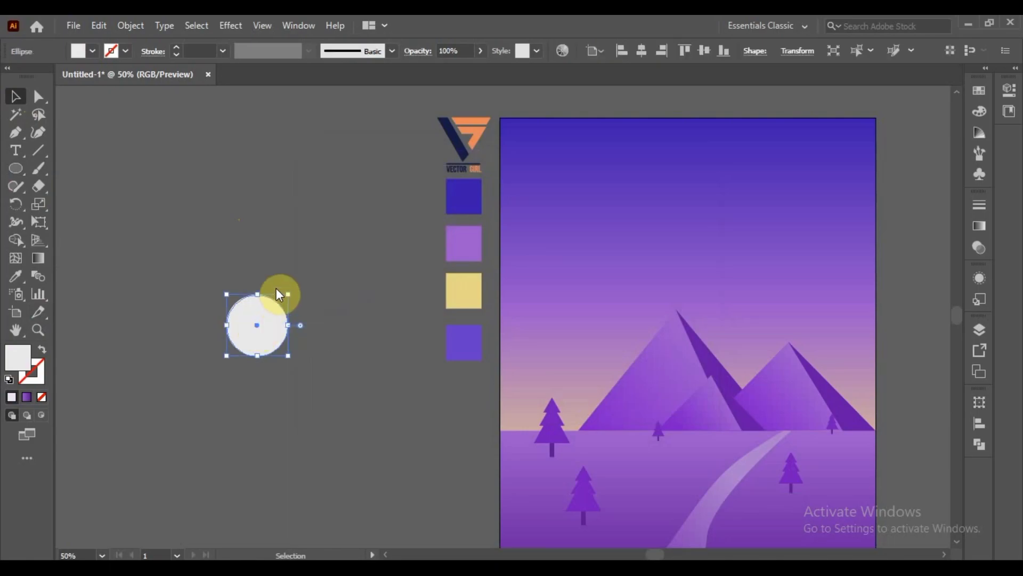
left_click(74, 26)
mouse_move(98, 25)
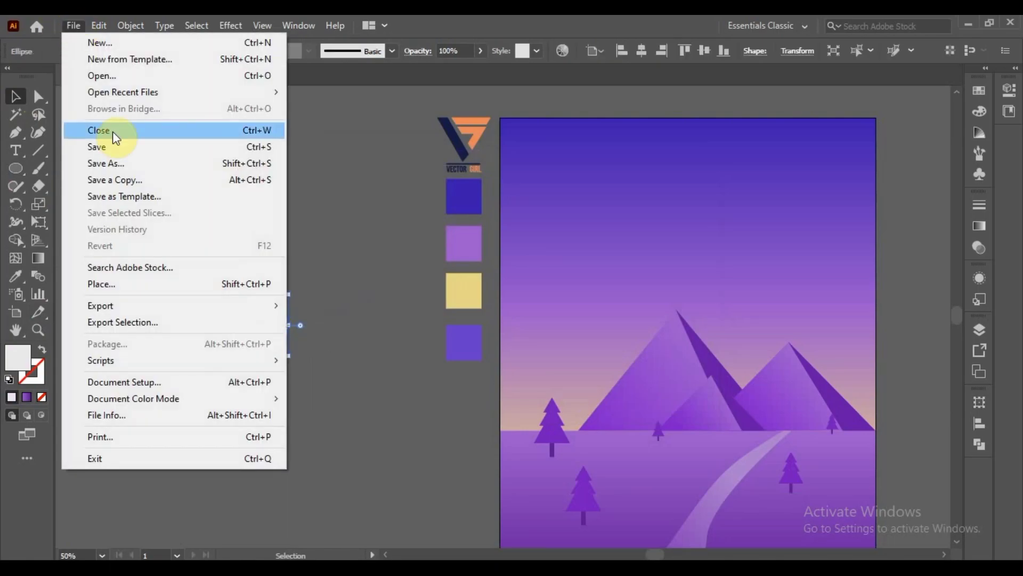
left_click(139, 104)
left_click(100, 26)
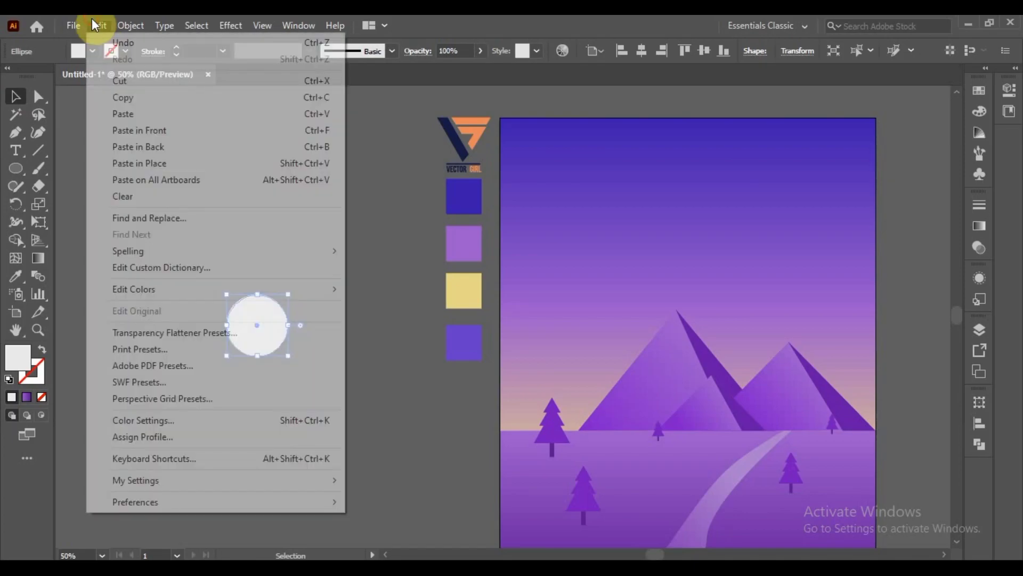
left_click(150, 147)
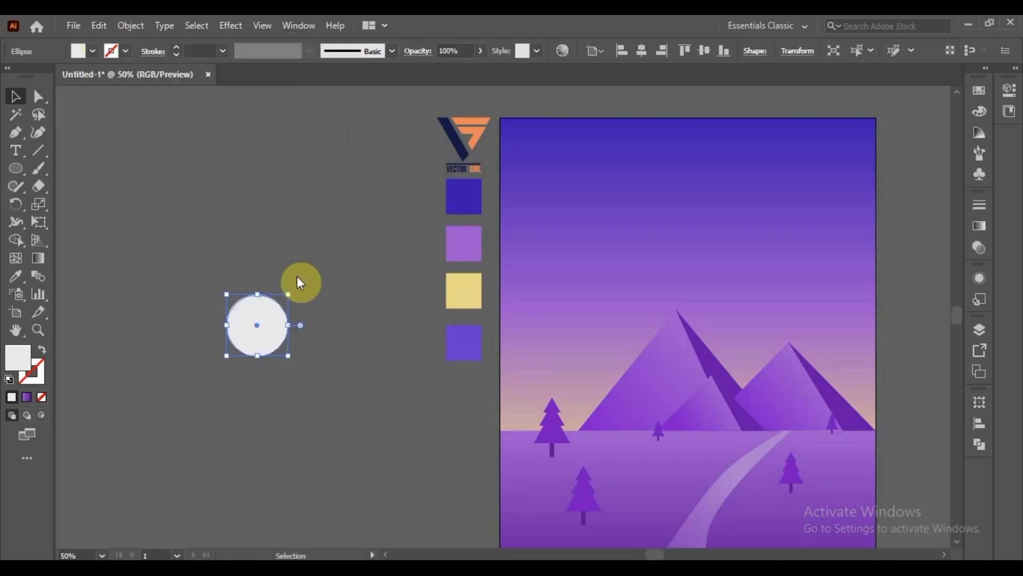
left_click_drag(283, 288, 290, 278)
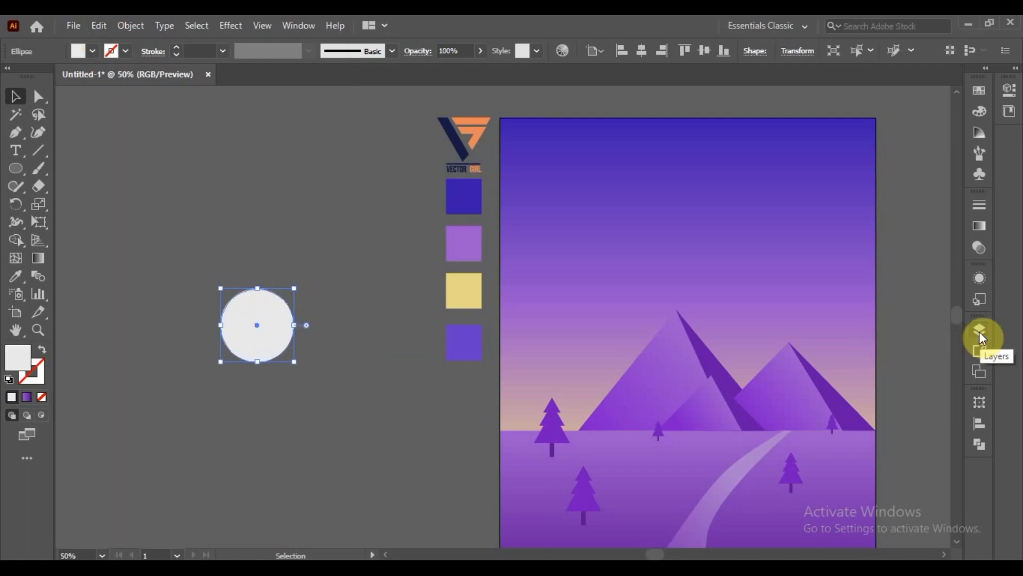
left_click(979, 226)
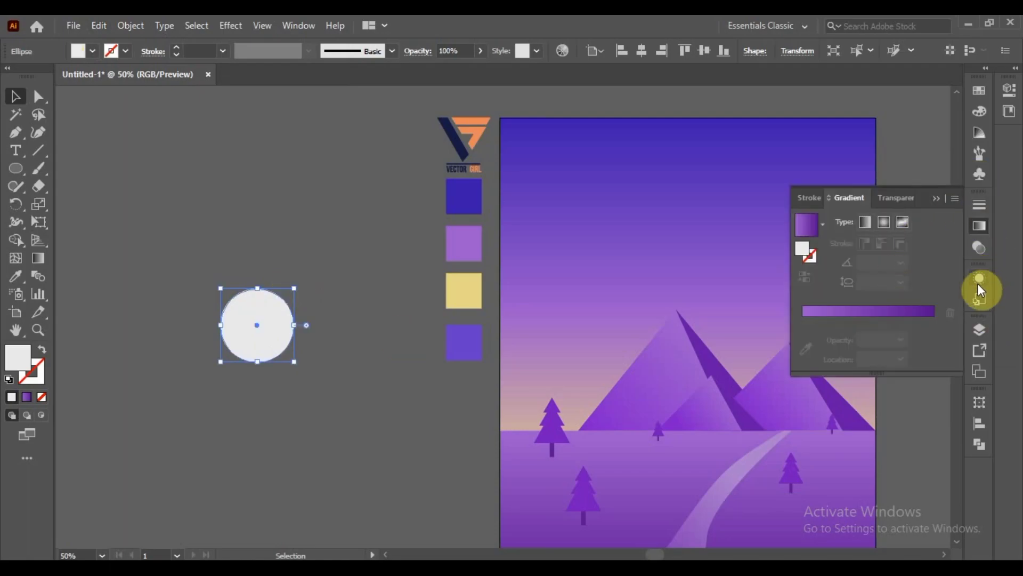
left_click(979, 248)
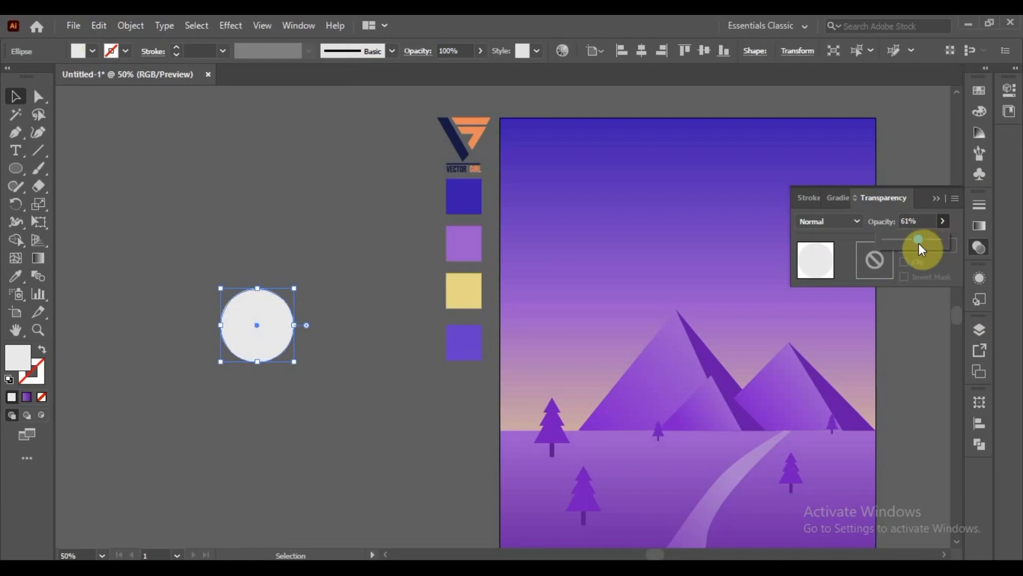
left_click_drag(919, 243, 914, 243)
left_click(293, 326)
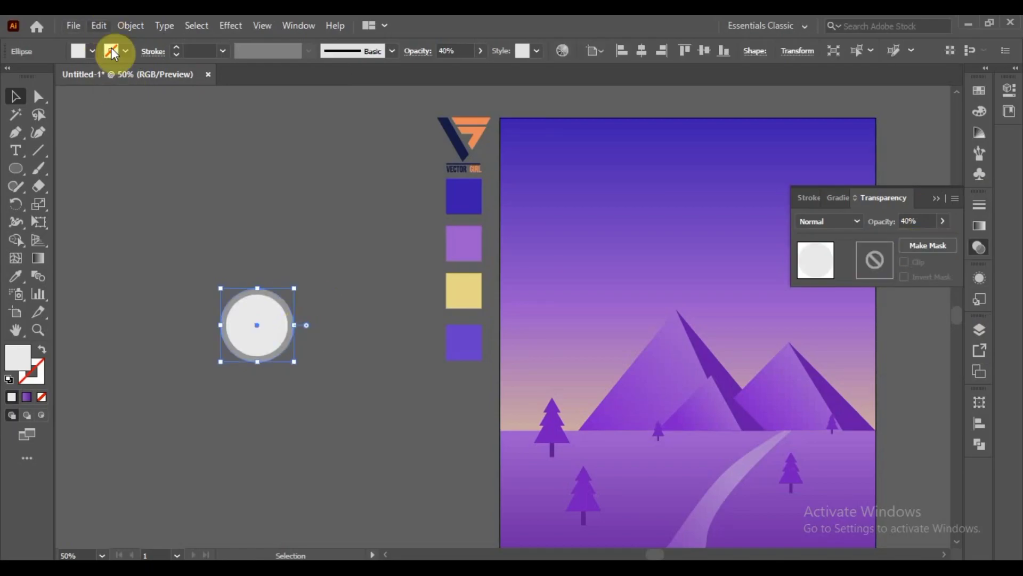
Paste another copy behind the faded circle and enlarge it into a wider outer halo ring.
left_click(98, 26)
left_click(134, 94)
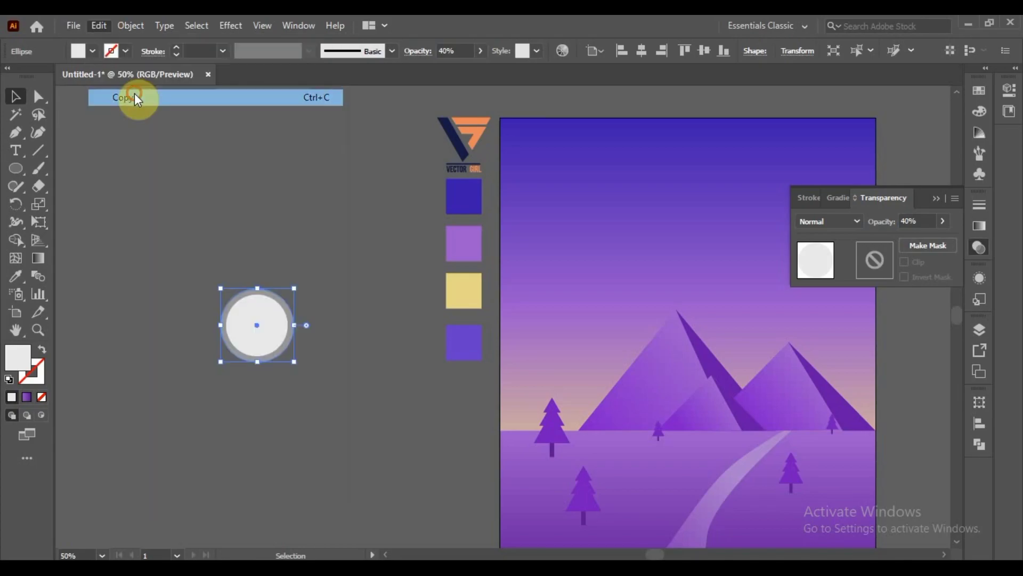
left_click(101, 26)
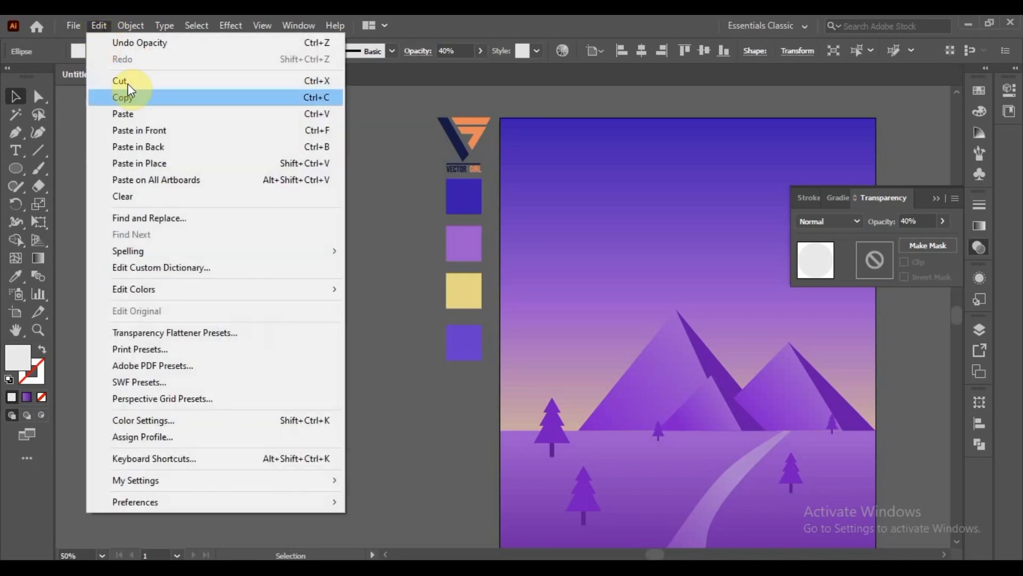
left_click(143, 149)
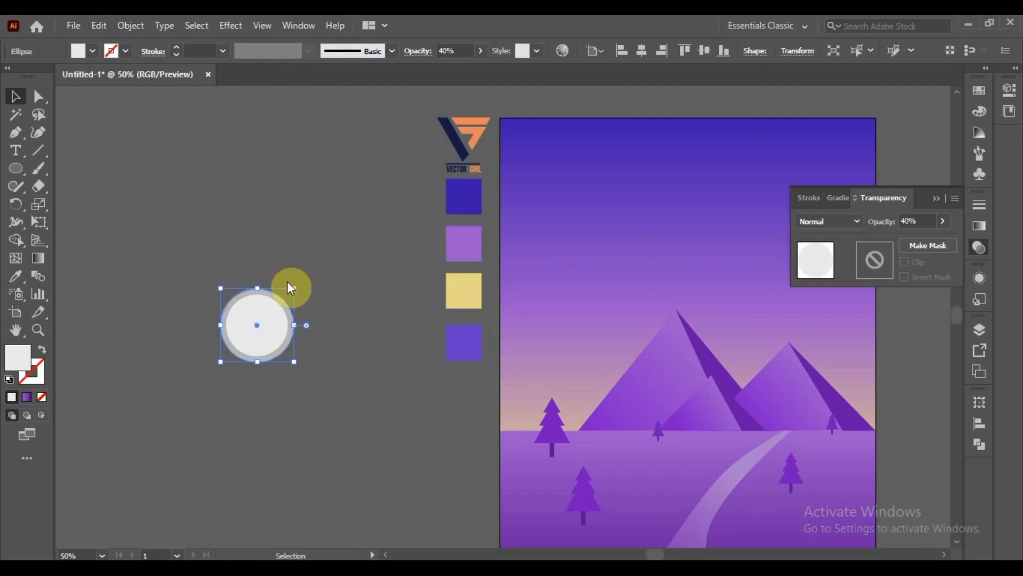
left_click_drag(287, 282, 294, 278)
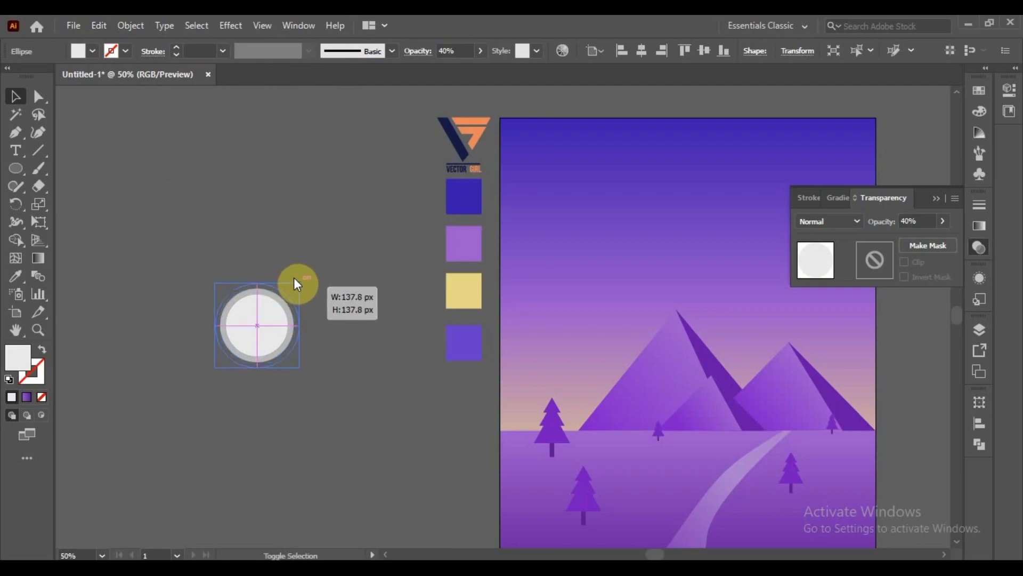
left_click_drag(294, 278, 295, 275)
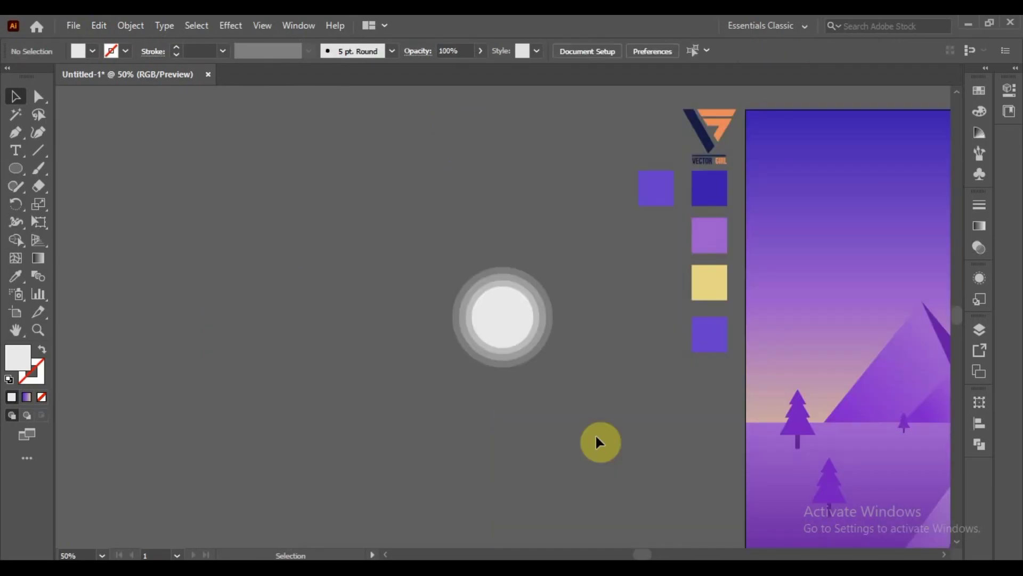
Marquee-select the moon and its halo rings and drag them high into the upper-right sky.
left_click(552, 211)
left_click_drag(483, 406, 460, 383)
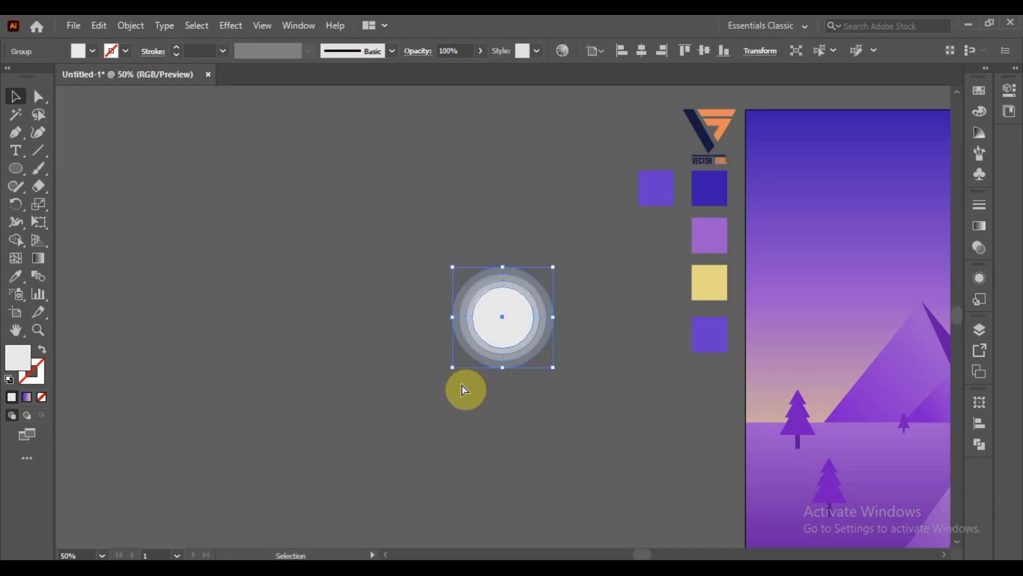
mouse_move(508, 323)
left_mouse_down()
mouse_move(880, 320)
mouse_move(650, 240)
left_mouse_up()
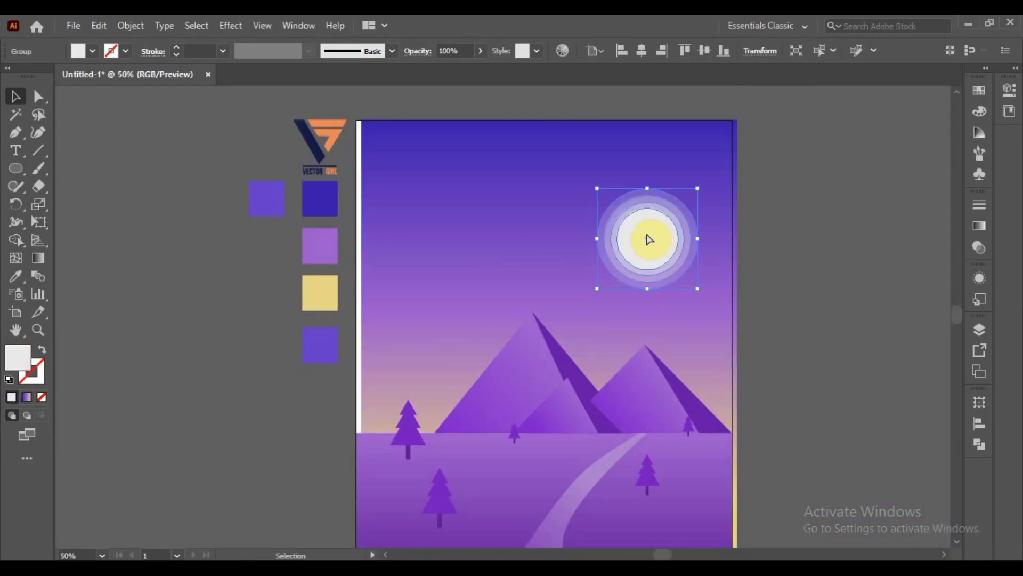
left_click(650, 240)
left_click_drag(530, 292, 622, 209)
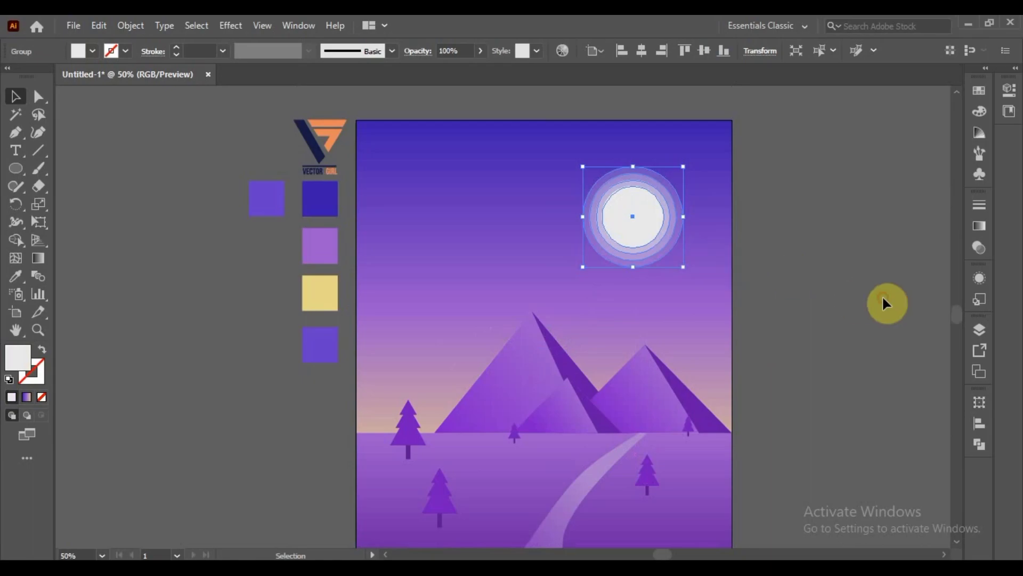
left_click(852, 301)
Zoom to 200% on empty canvas and draw a tiny circle about 4.88 px across.
left_click(16, 330)
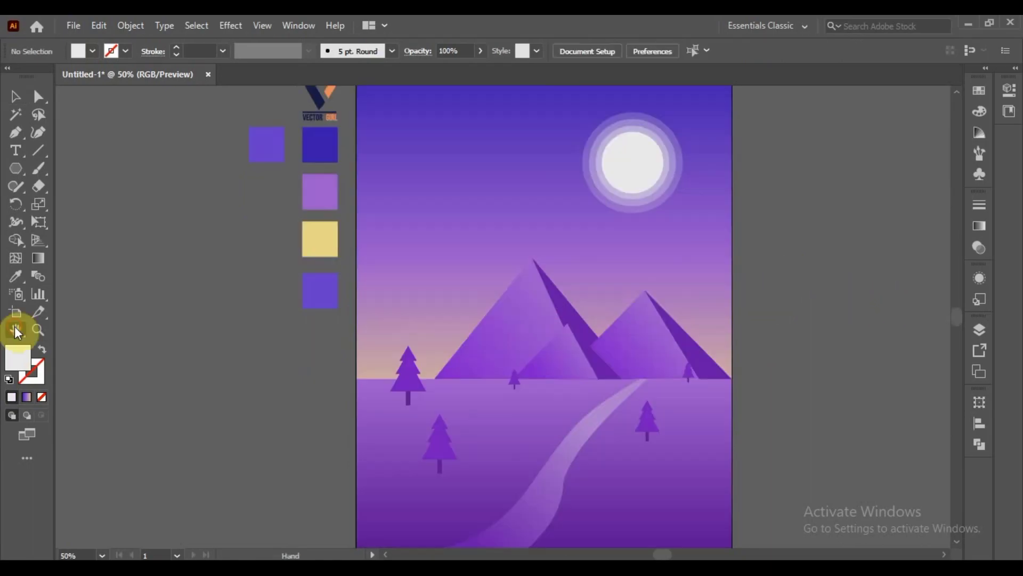
left_click_drag(149, 261, 521, 282)
key("ctrl+plus")
key("ctrl+plus")
key("ctrl+plus")
key("ctrl+plus")
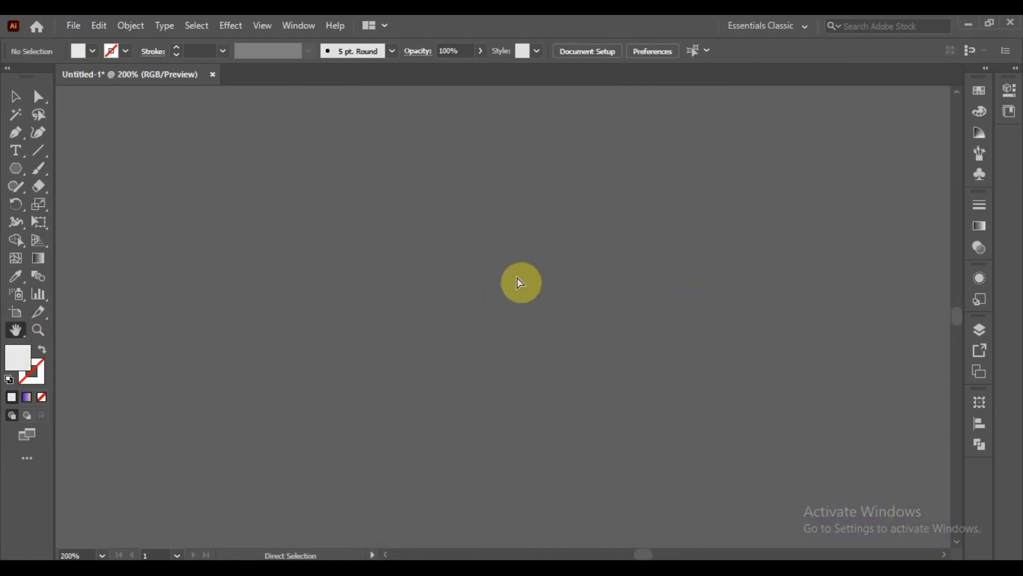
left_click_drag(22, 167, 75, 207)
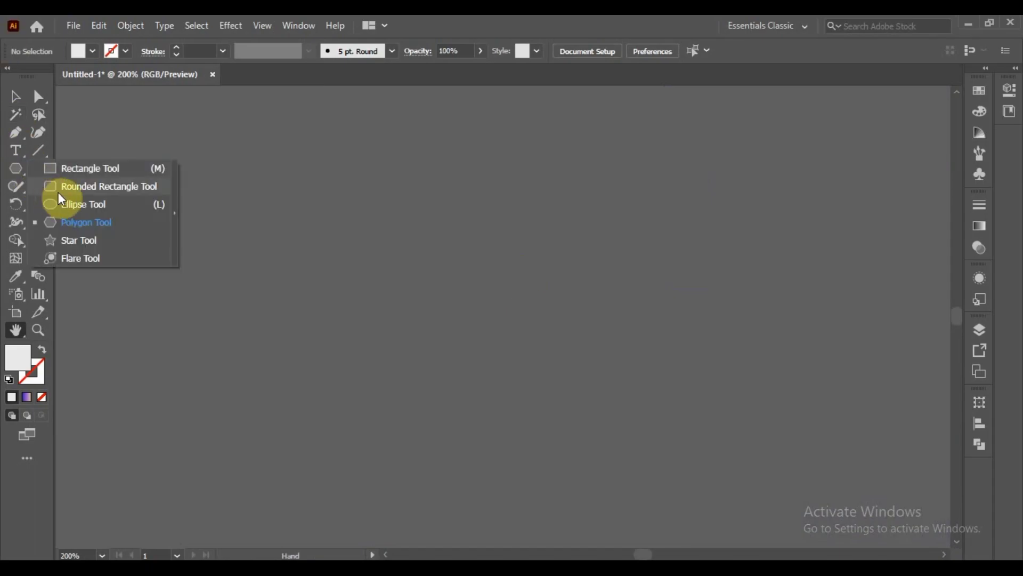
mouse_move(460, 311)
left_mouse_down()
mouse_move(467, 319)
mouse_move(462, 312)
left_mouse_up()
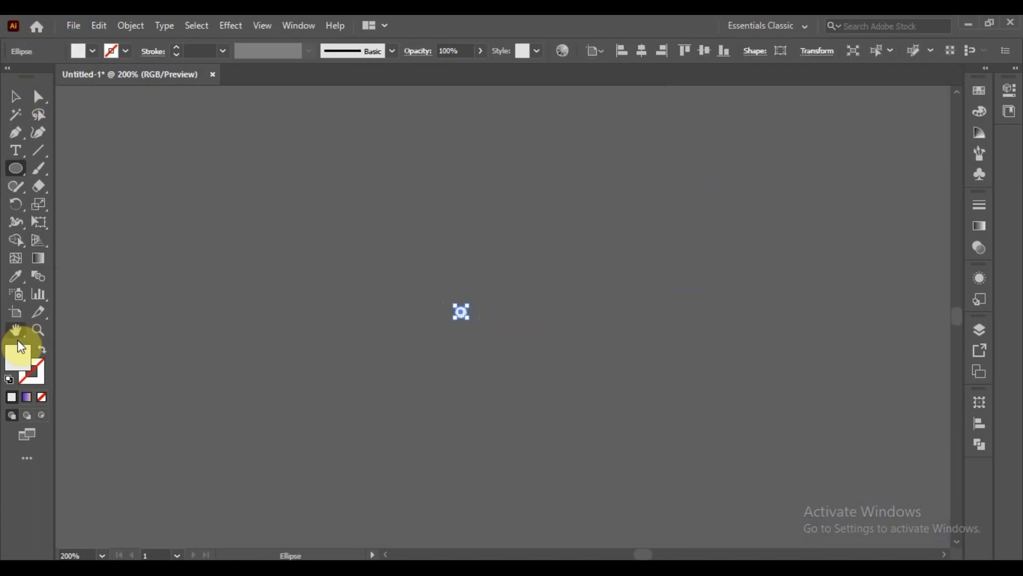
Fill the tiny circle pure white and bring up the Brushes panel.
double_click(17, 357)
left_click_drag(369, 288, 311, 183)
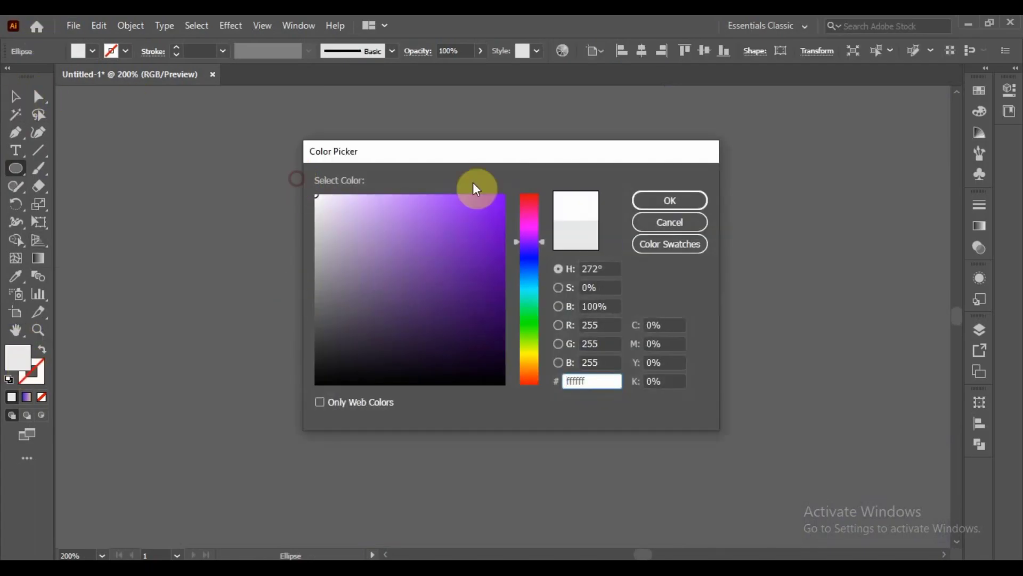
left_click(670, 200)
key("v")
key("F5")
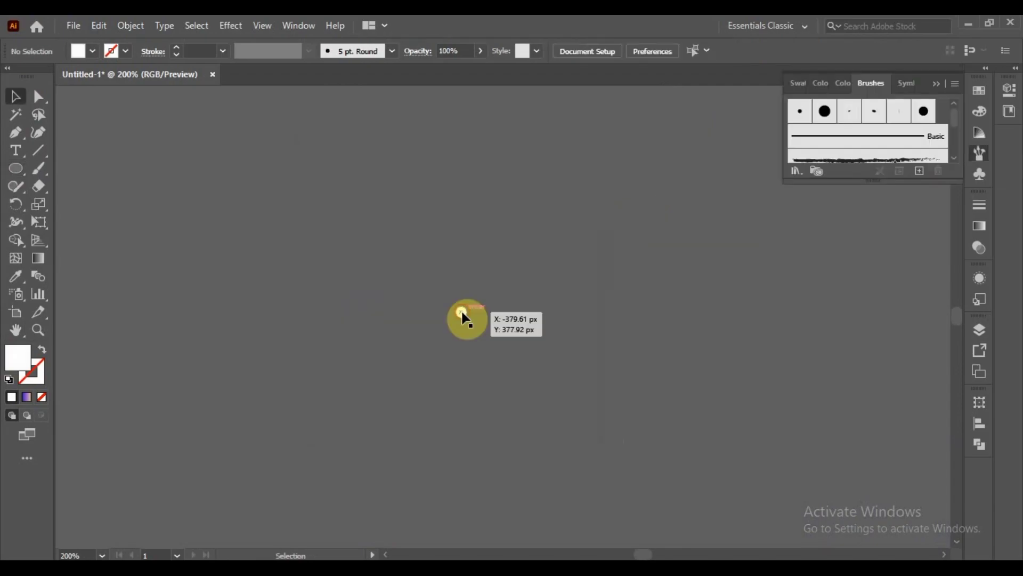
Create a new Scatter Brush with random size, spacing and scatter, size ranging 10–50%.
left_click(921, 171)
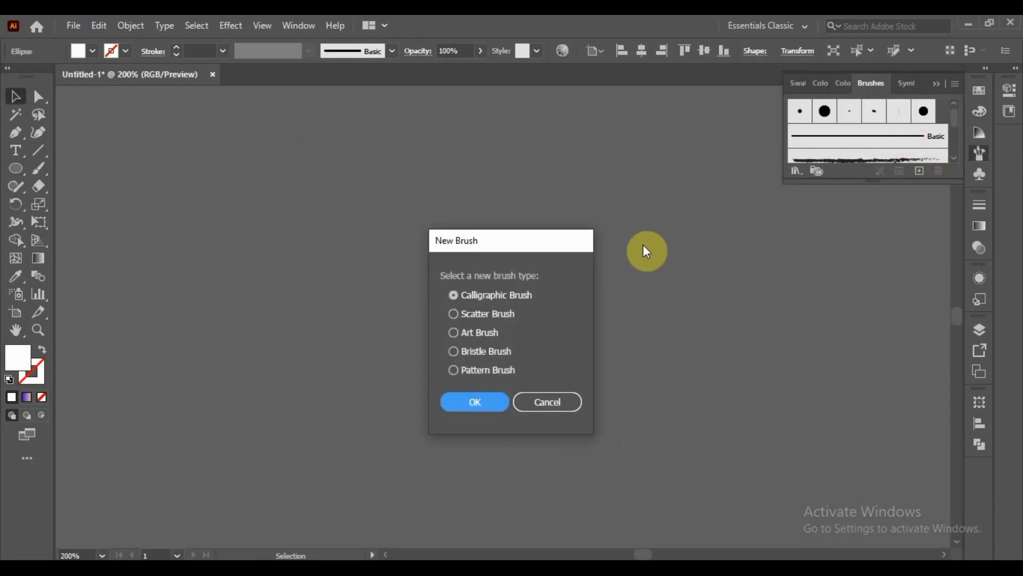
left_click(454, 316)
left_click(482, 406)
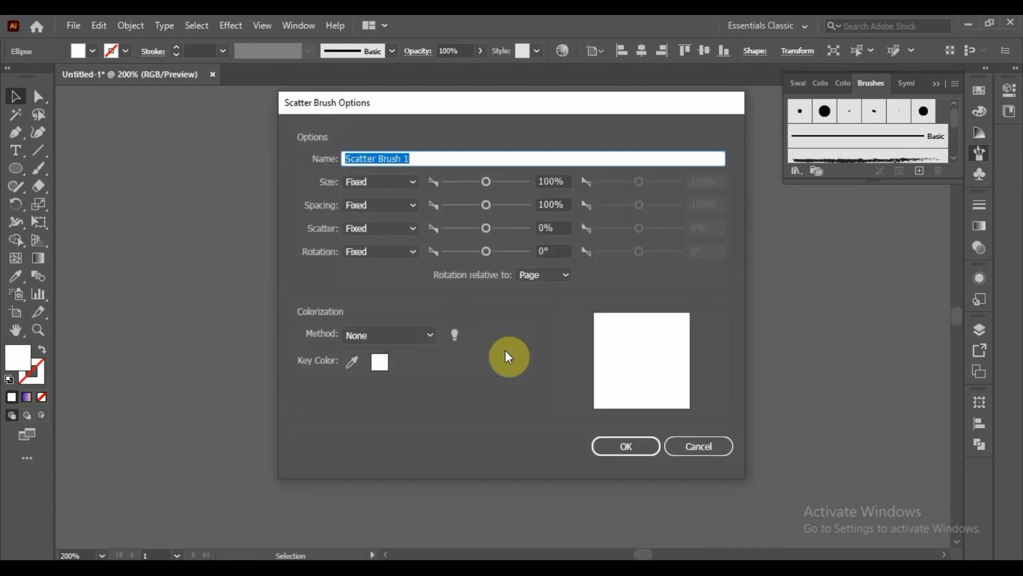
left_click(403, 183)
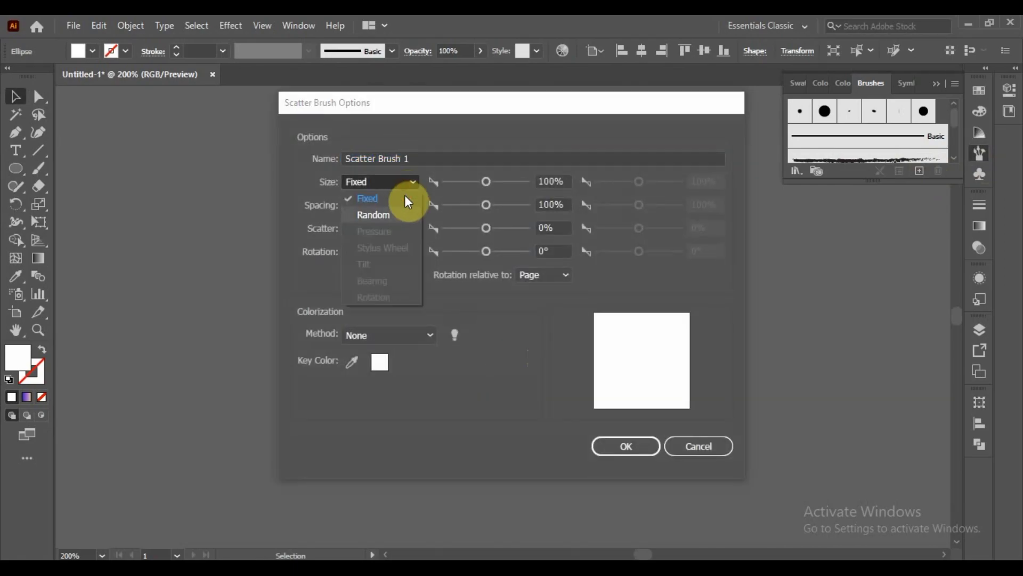
left_click(409, 216)
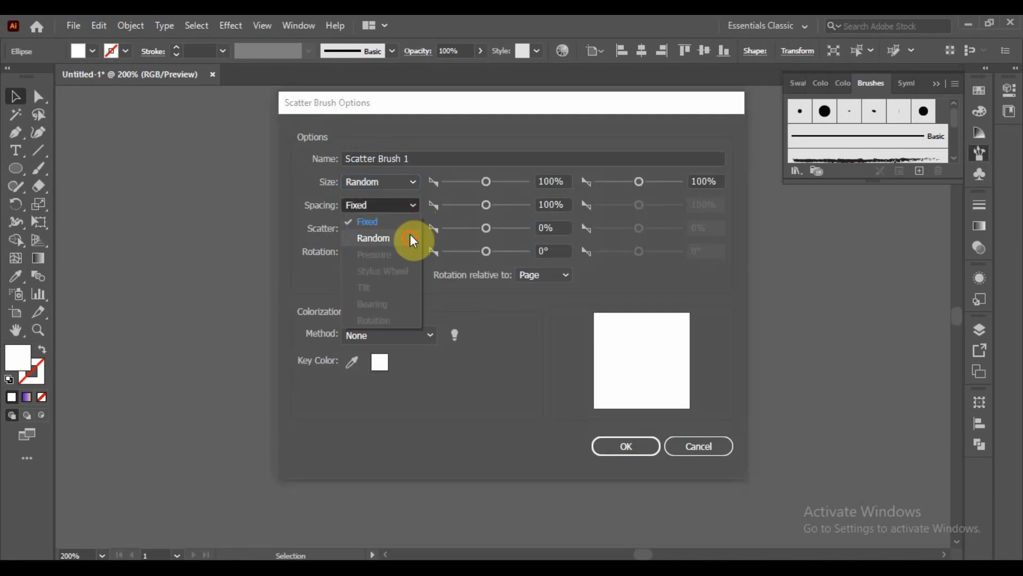
left_click(411, 237)
left_click(402, 230)
left_click(404, 262)
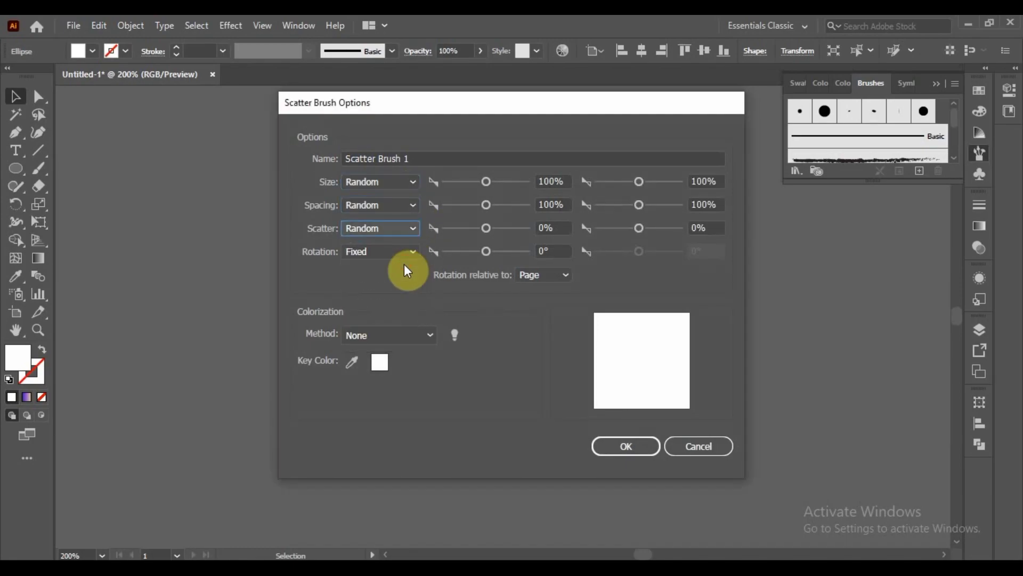
left_click(554, 181)
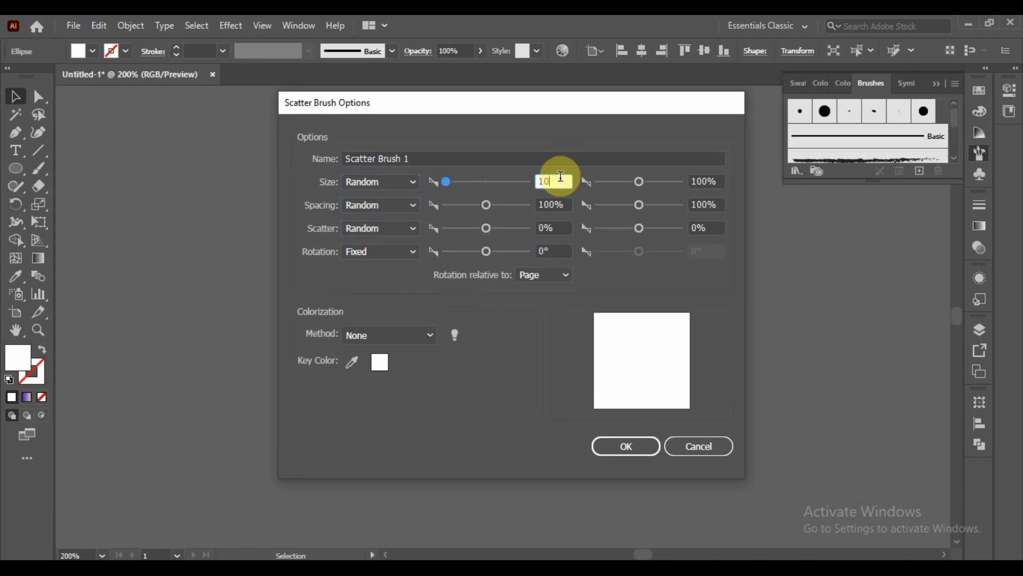
type("1")
left_click(717, 181)
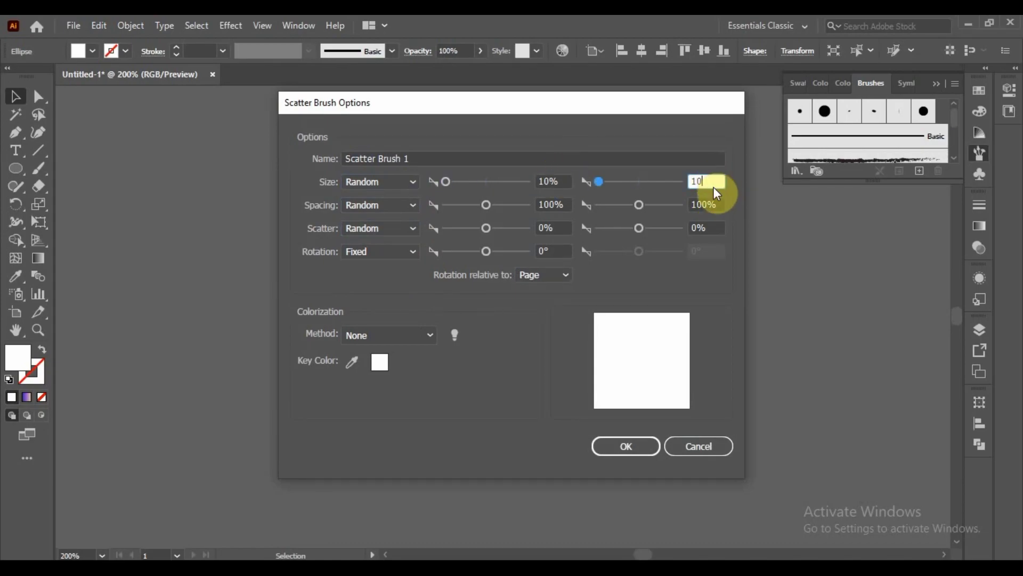
type("50")
Set spacing 59–447%, scatter -356–420%, Hue Shift colorization, and save the brush.
left_click_drag(488, 204, 468, 207)
left_click(714, 204)
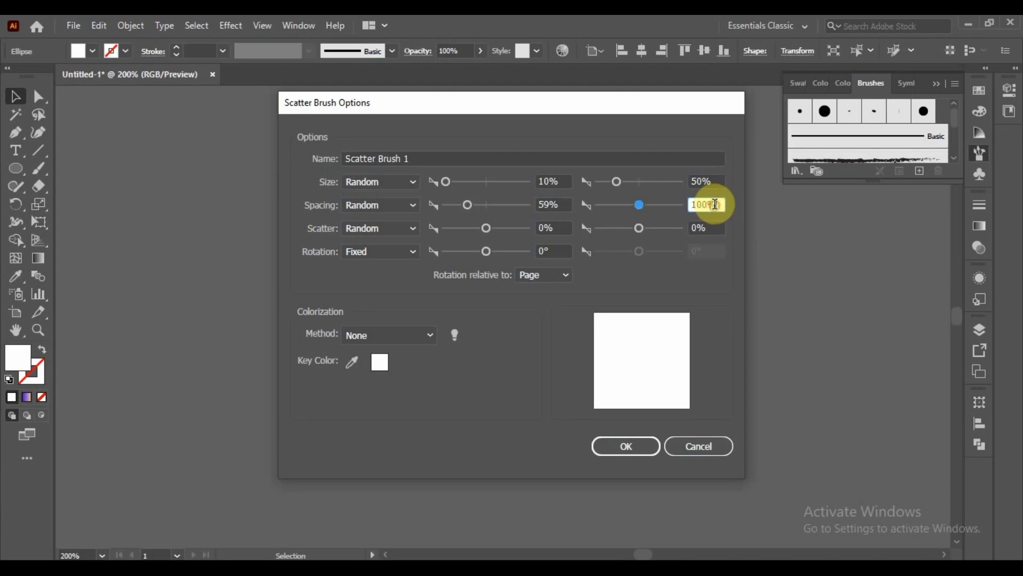
key("Up")
key("Up")
key("Up")
key("Up")
key("Up")
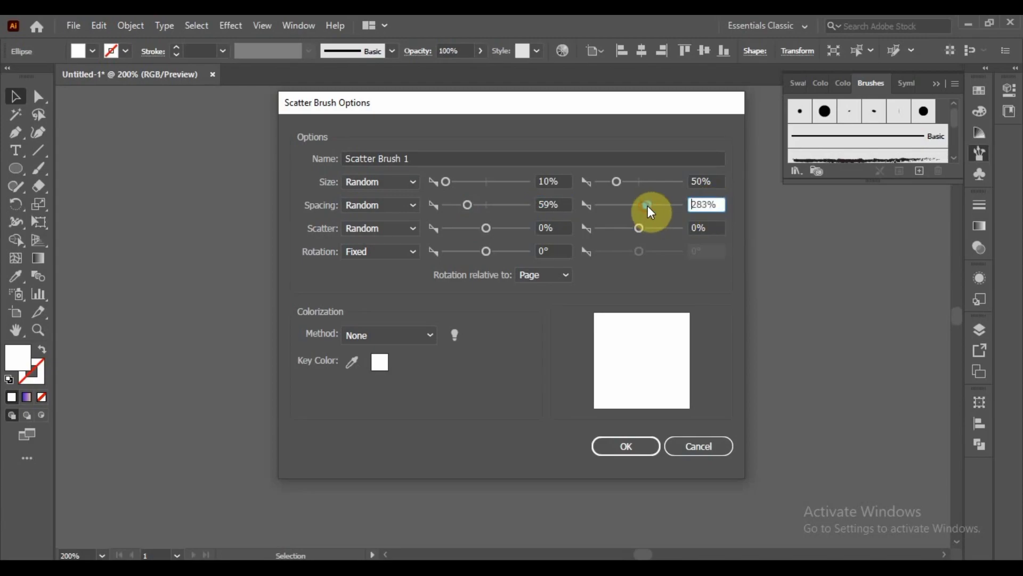
left_click_drag(647, 209, 656, 208)
left_click_drag(486, 228, 474, 231)
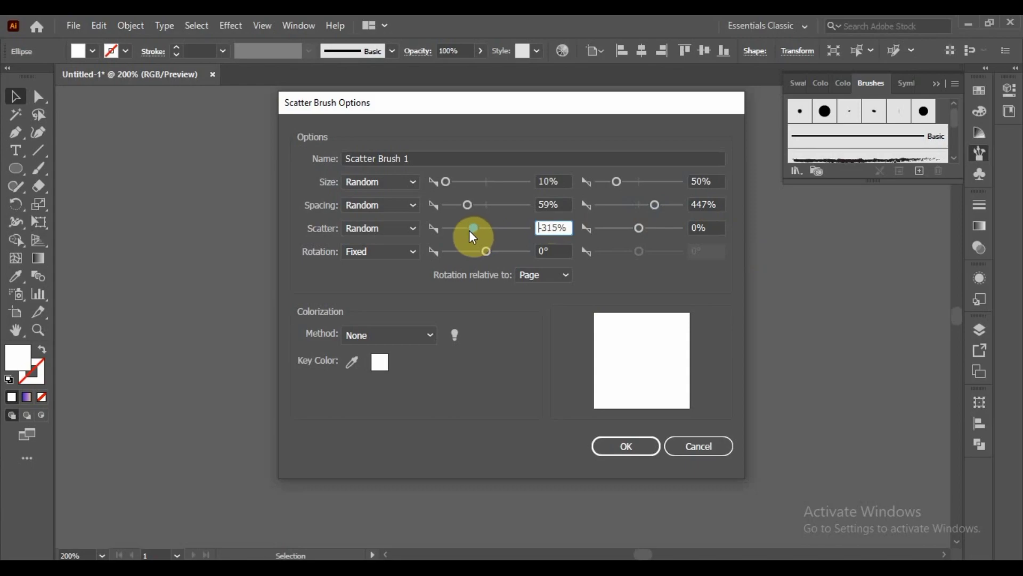
left_click_drag(474, 231, 477, 231)
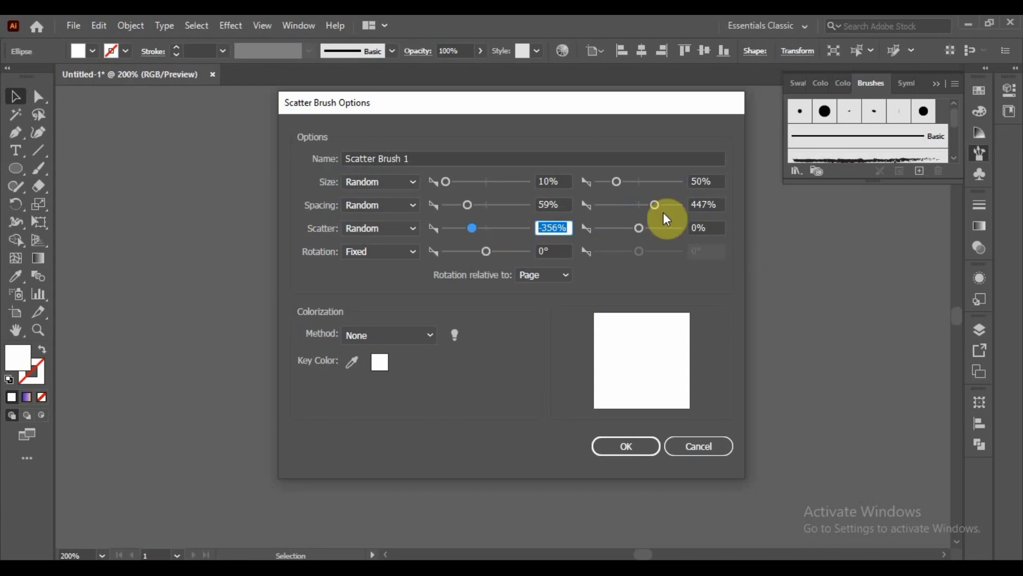
left_click(711, 226)
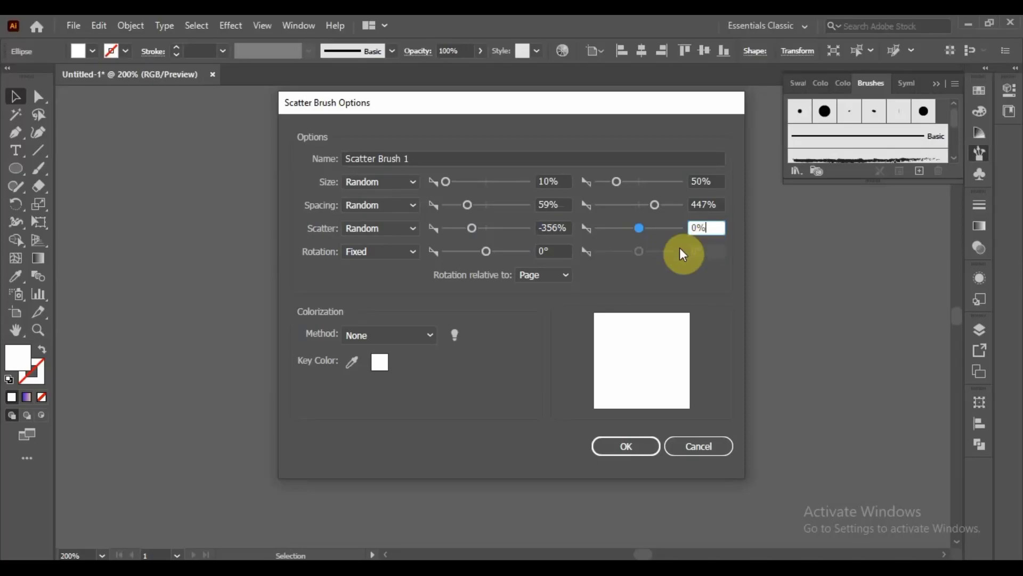
left_click_drag(648, 228, 658, 231)
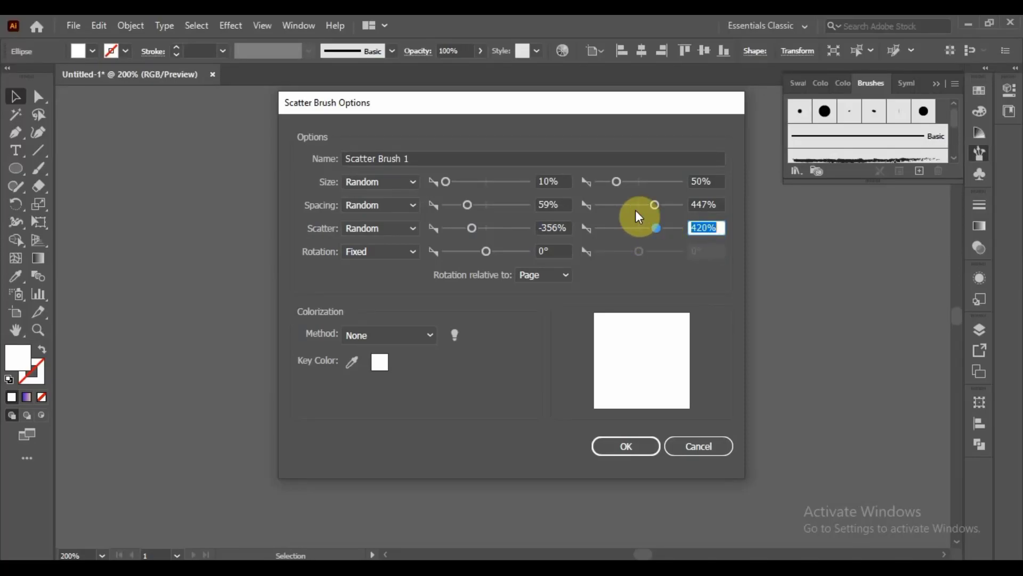
left_click(416, 339)
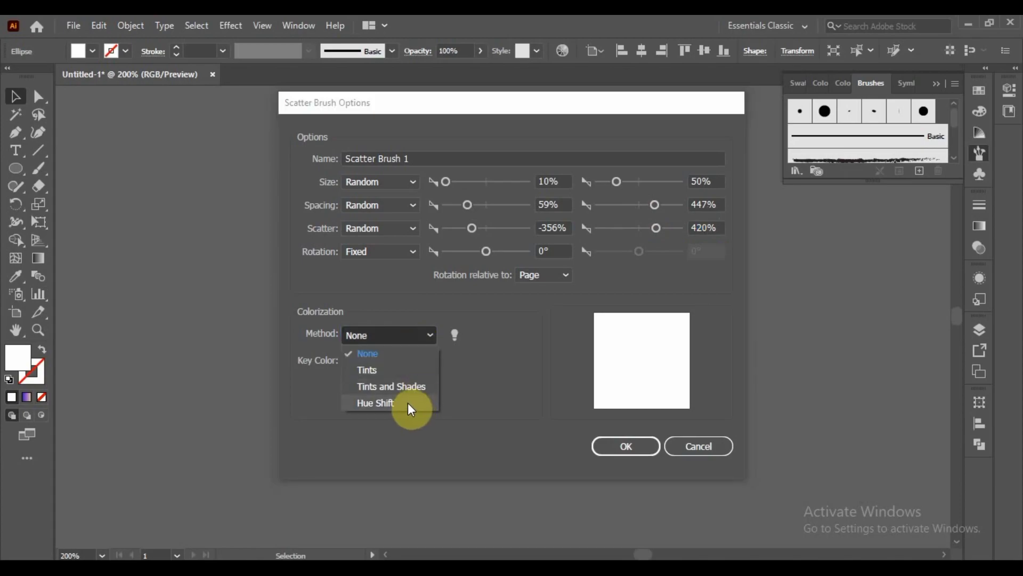
left_click(411, 408)
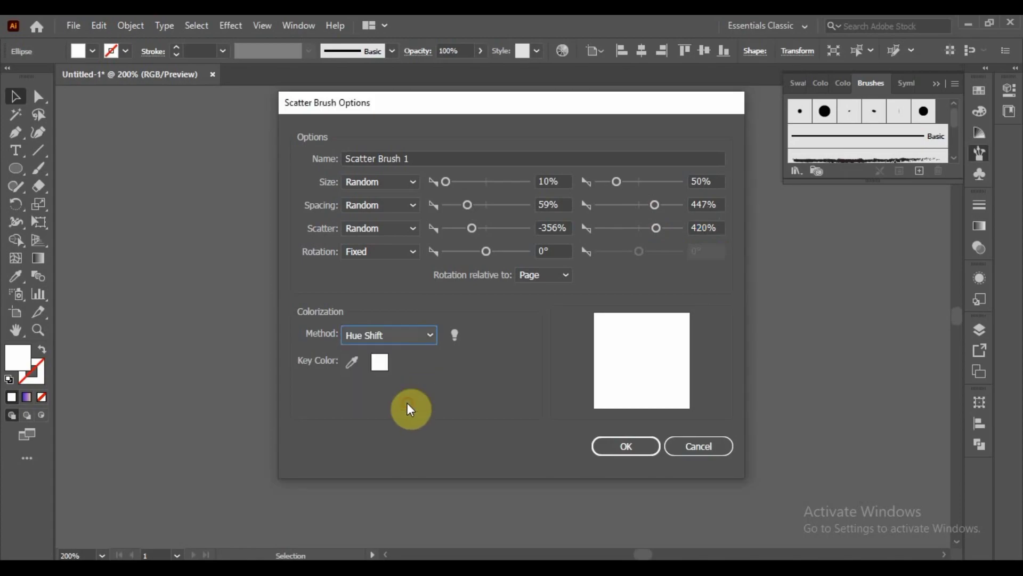
left_click(627, 447)
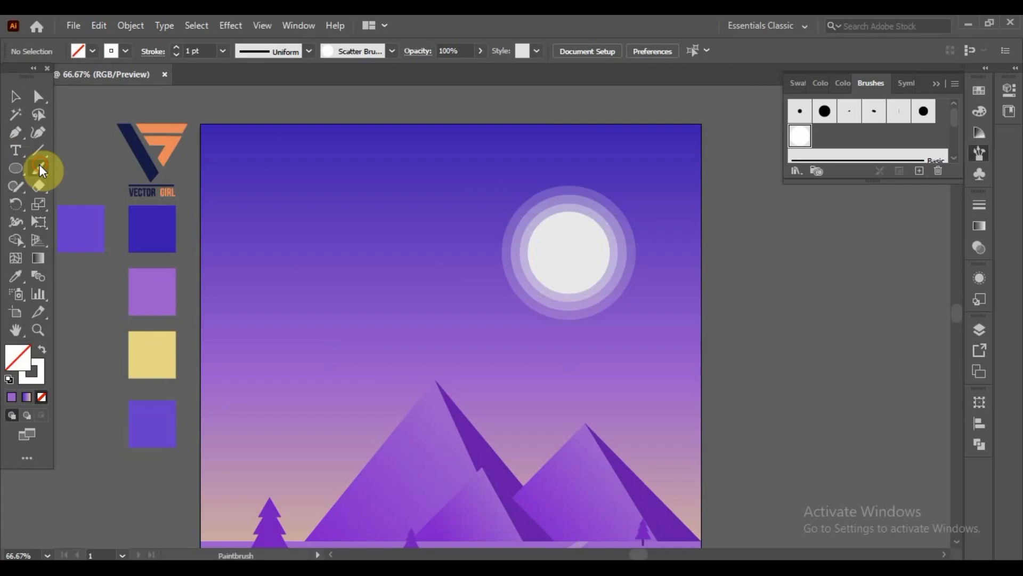
Paint Paintbrush strokes with the new scatter brush to sprinkle white star dots across the sky.
left_click(38, 169)
mouse_move(222, 128)
left_mouse_down()
mouse_move(645, 133)
mouse_move(677, 233)
mouse_move(649, 345)
mouse_move(418, 321)
mouse_move(440, 233)
mouse_move(284, 354)
mouse_move(242, 431)
mouse_move(313, 430)
mouse_move(285, 434)
left_mouse_up()
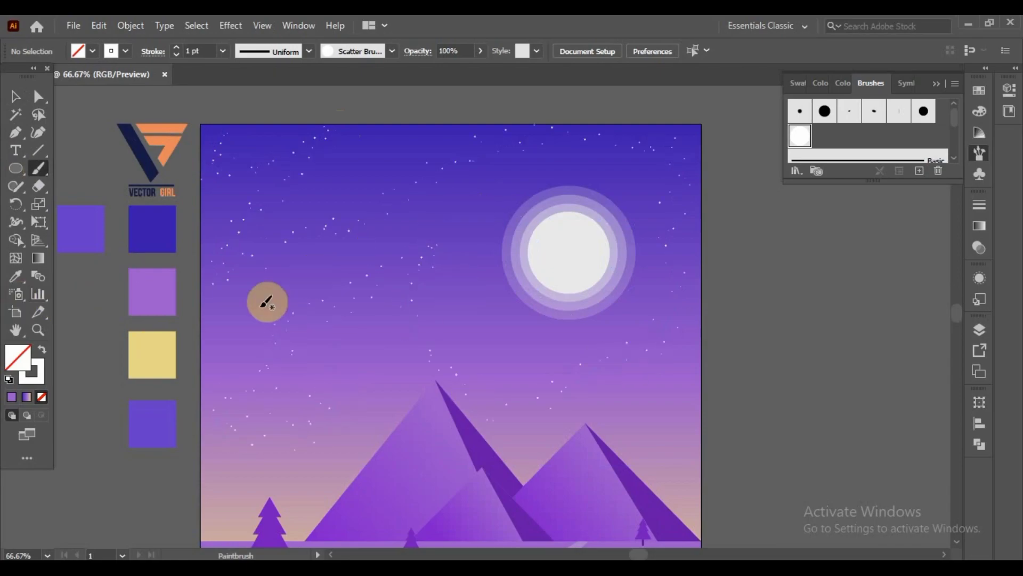
mouse_move(265, 302)
left_mouse_down()
mouse_move(352, 256)
mouse_move(411, 206)
mouse_move(381, 160)
mouse_move(397, 140)
mouse_move(475, 231)
mouse_move(501, 311)
left_mouse_up()
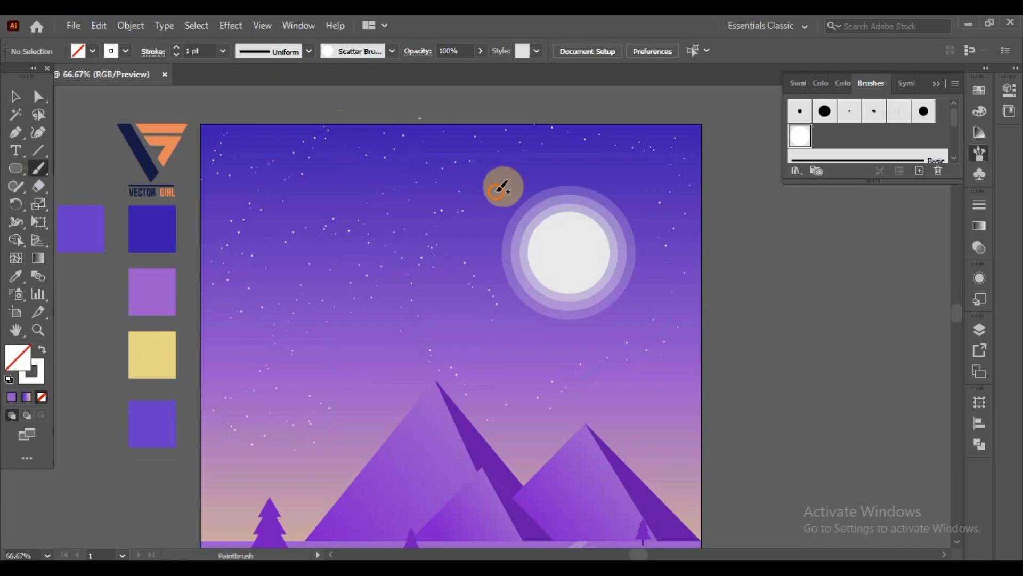
left_click(494, 366)
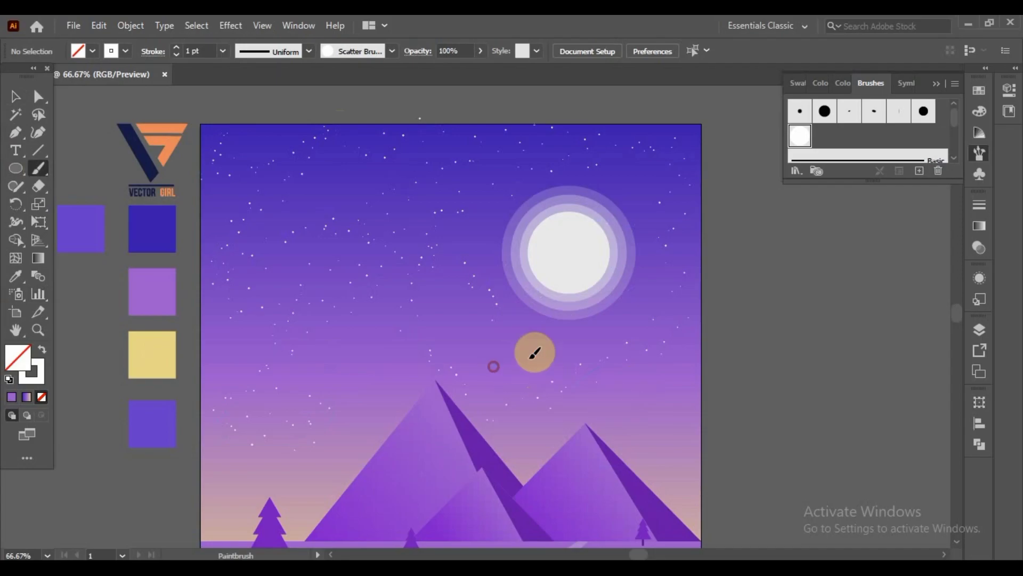
left_click(674, 239)
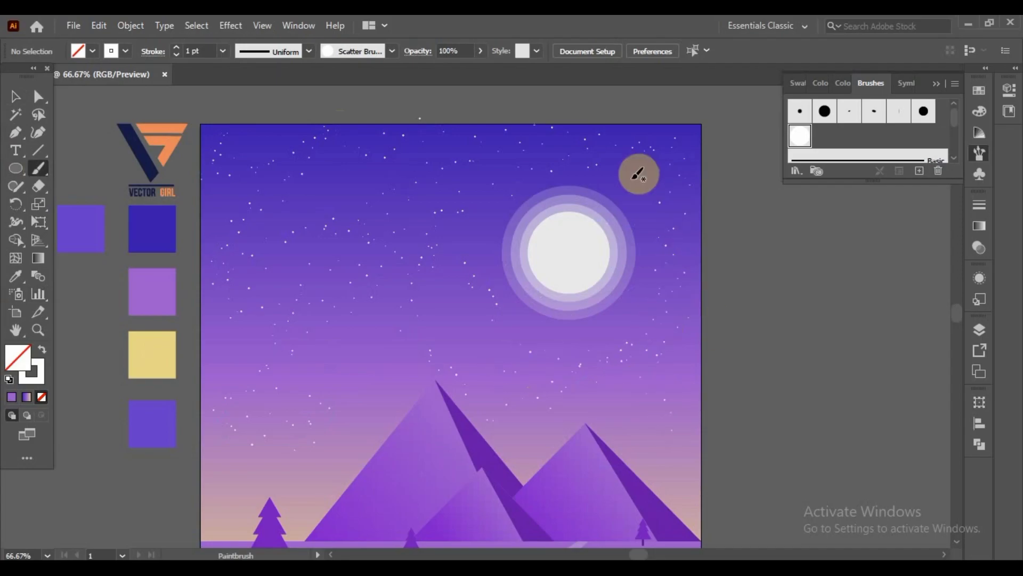
Zoom out with Ctrl+minus until the full artboard with moon, pyramids and trees is visible.
key("v")
key("ctrl+minus")
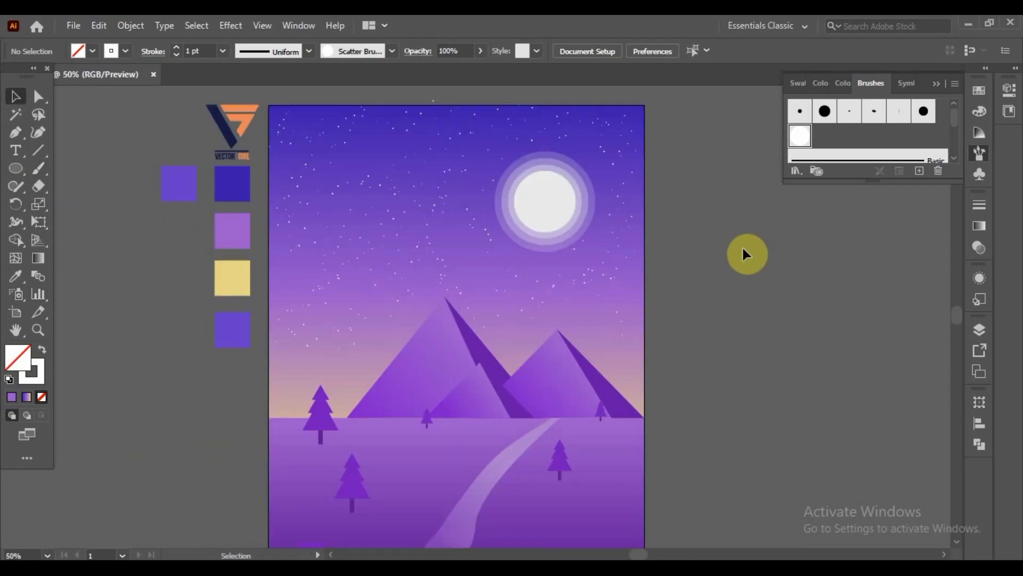
scroll(693, 293, "down", 2)
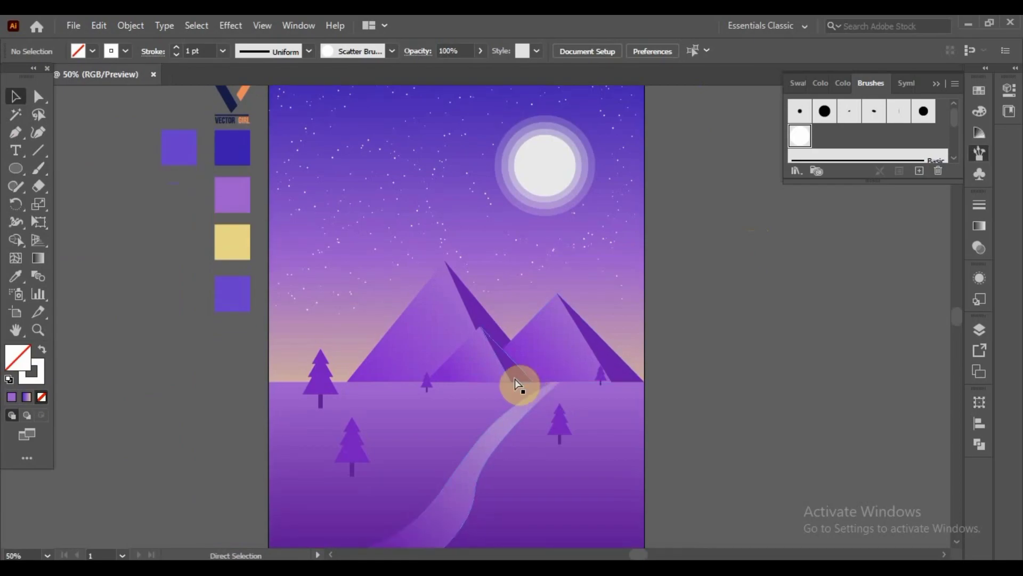
key("ctrl+minus")
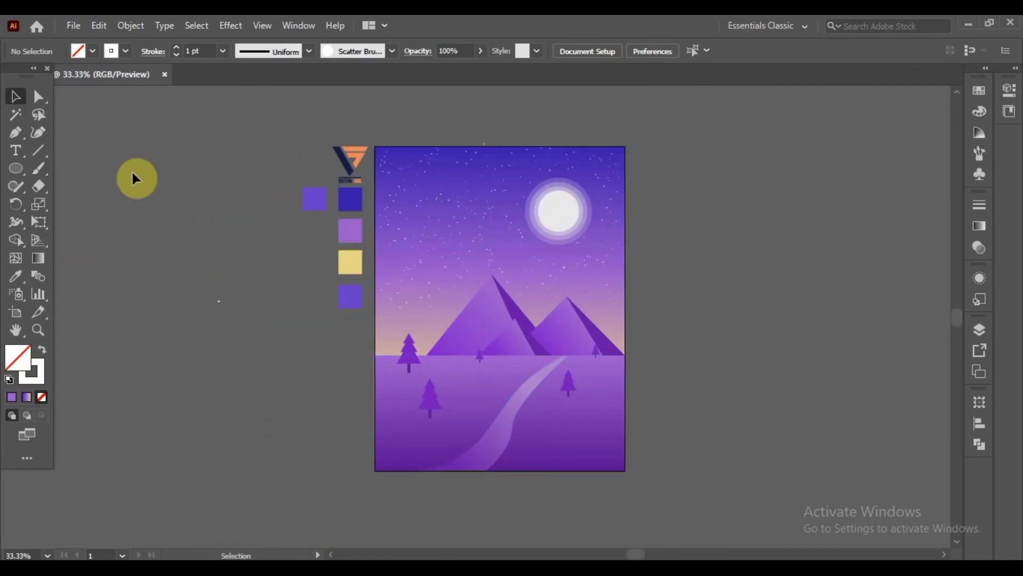